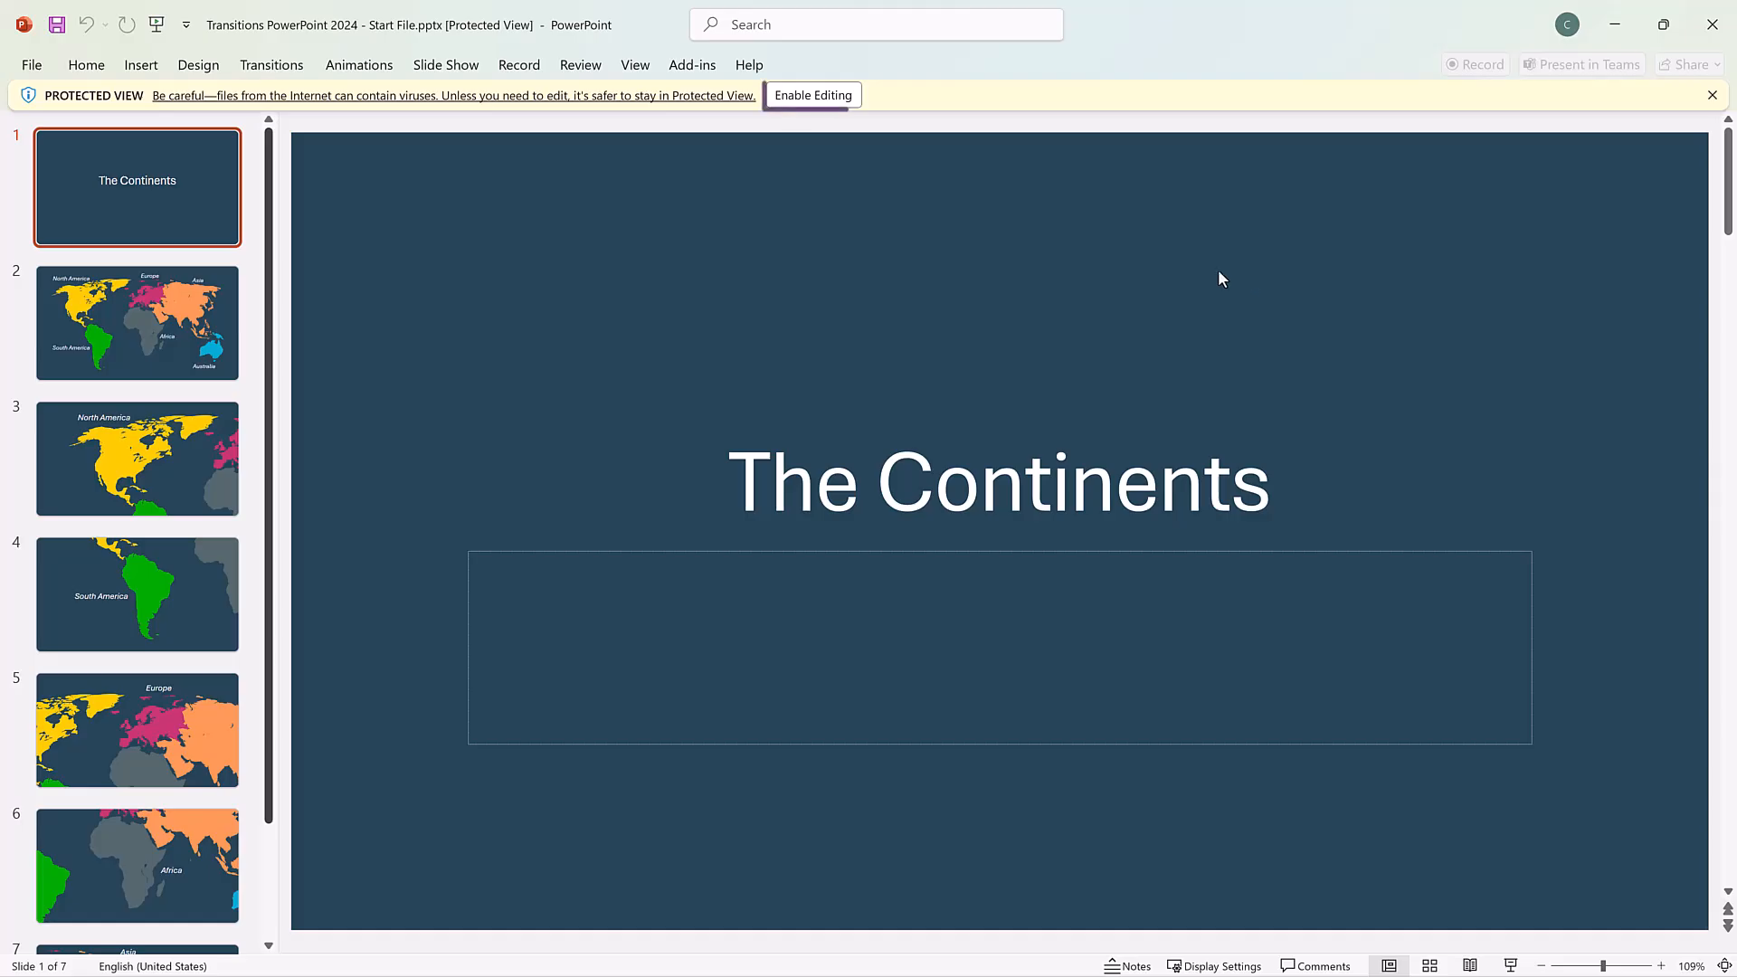
Enable editing of the presentation and apply the Random Bars transition to the title slide.
click(819, 101)
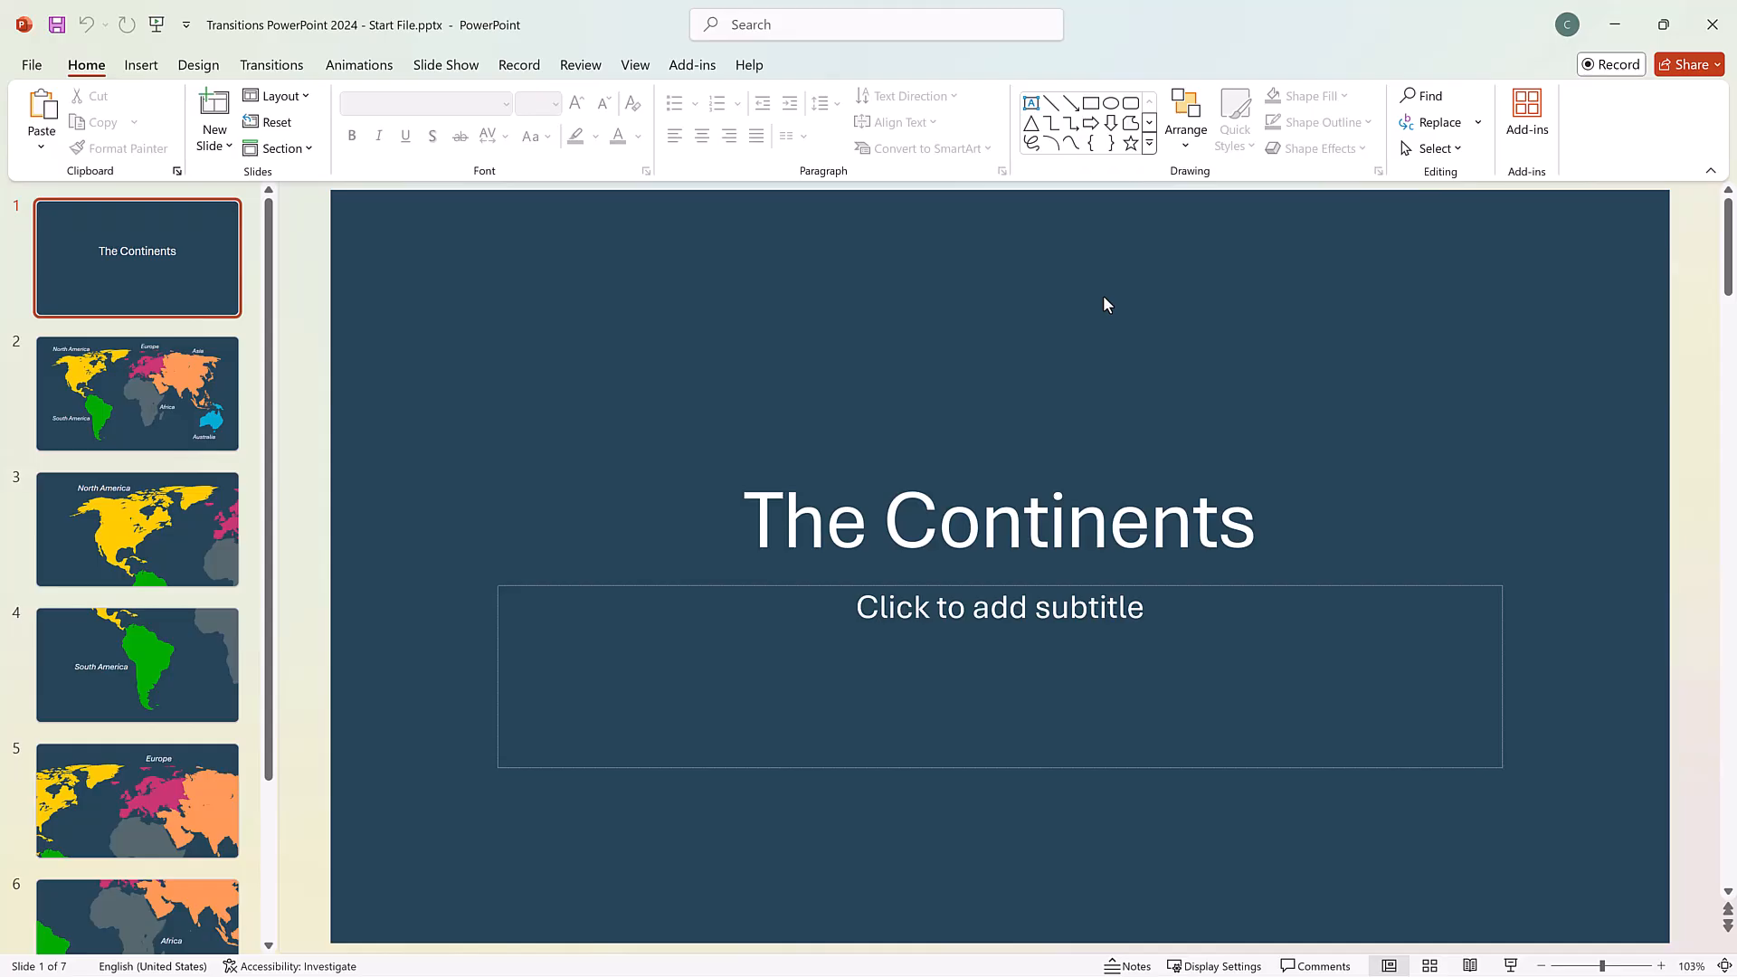
click(245, 61)
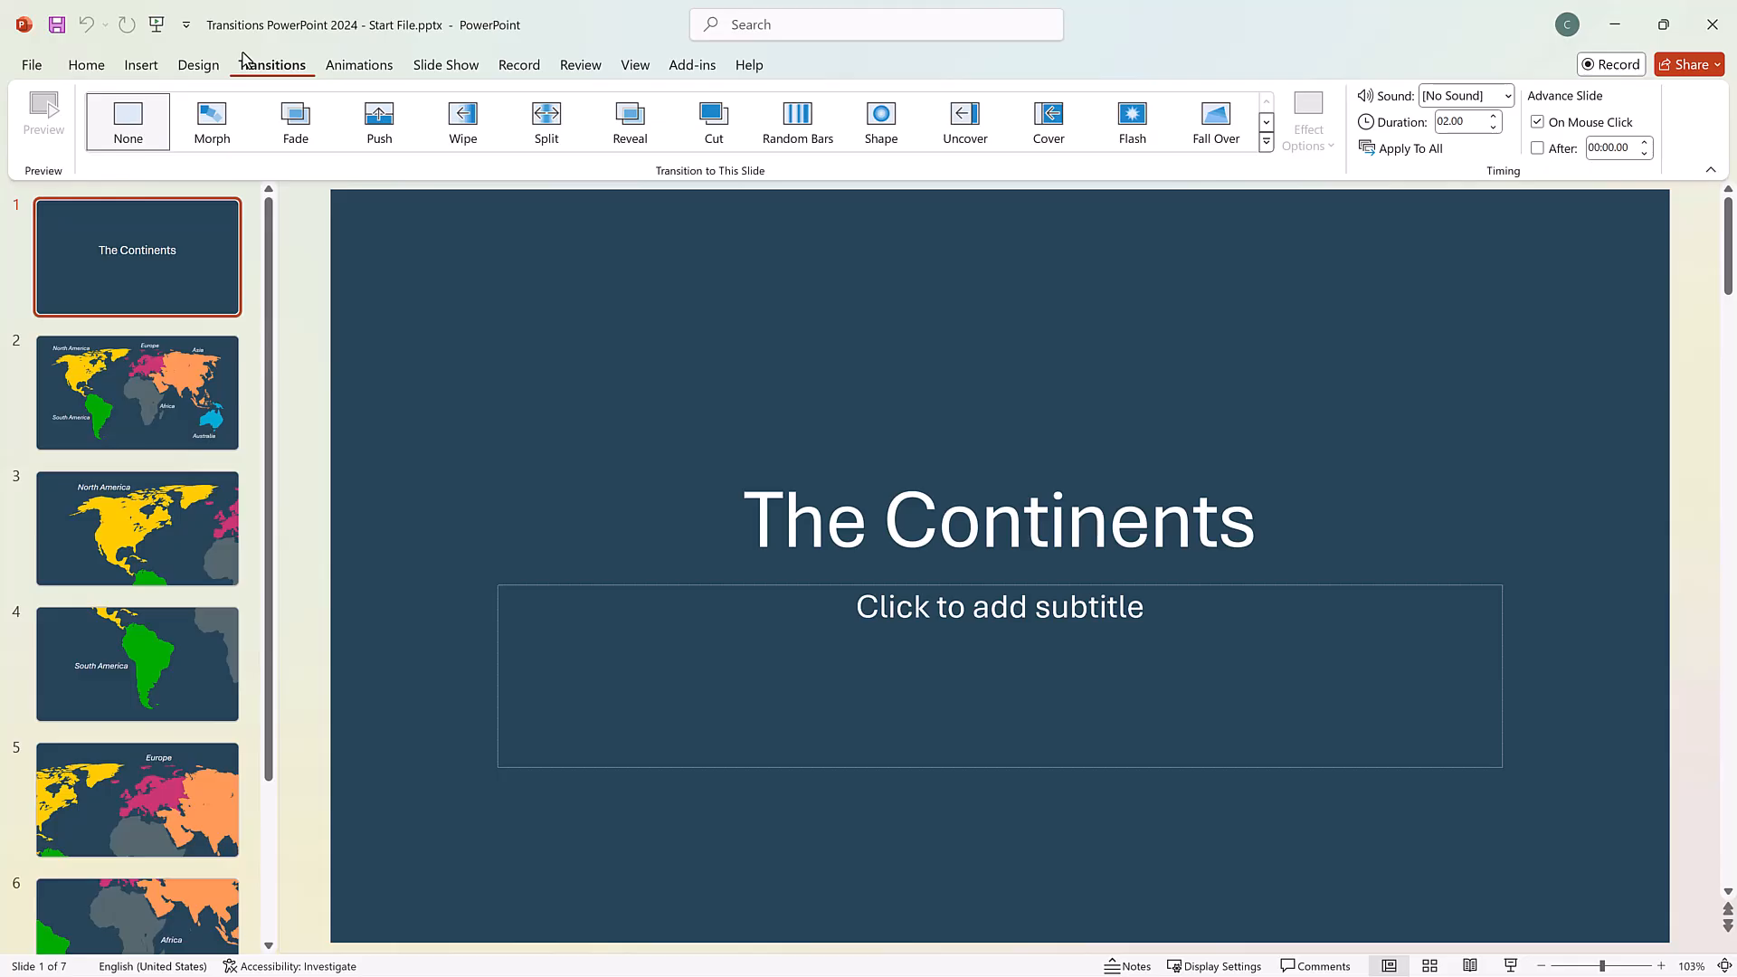
click(1265, 142)
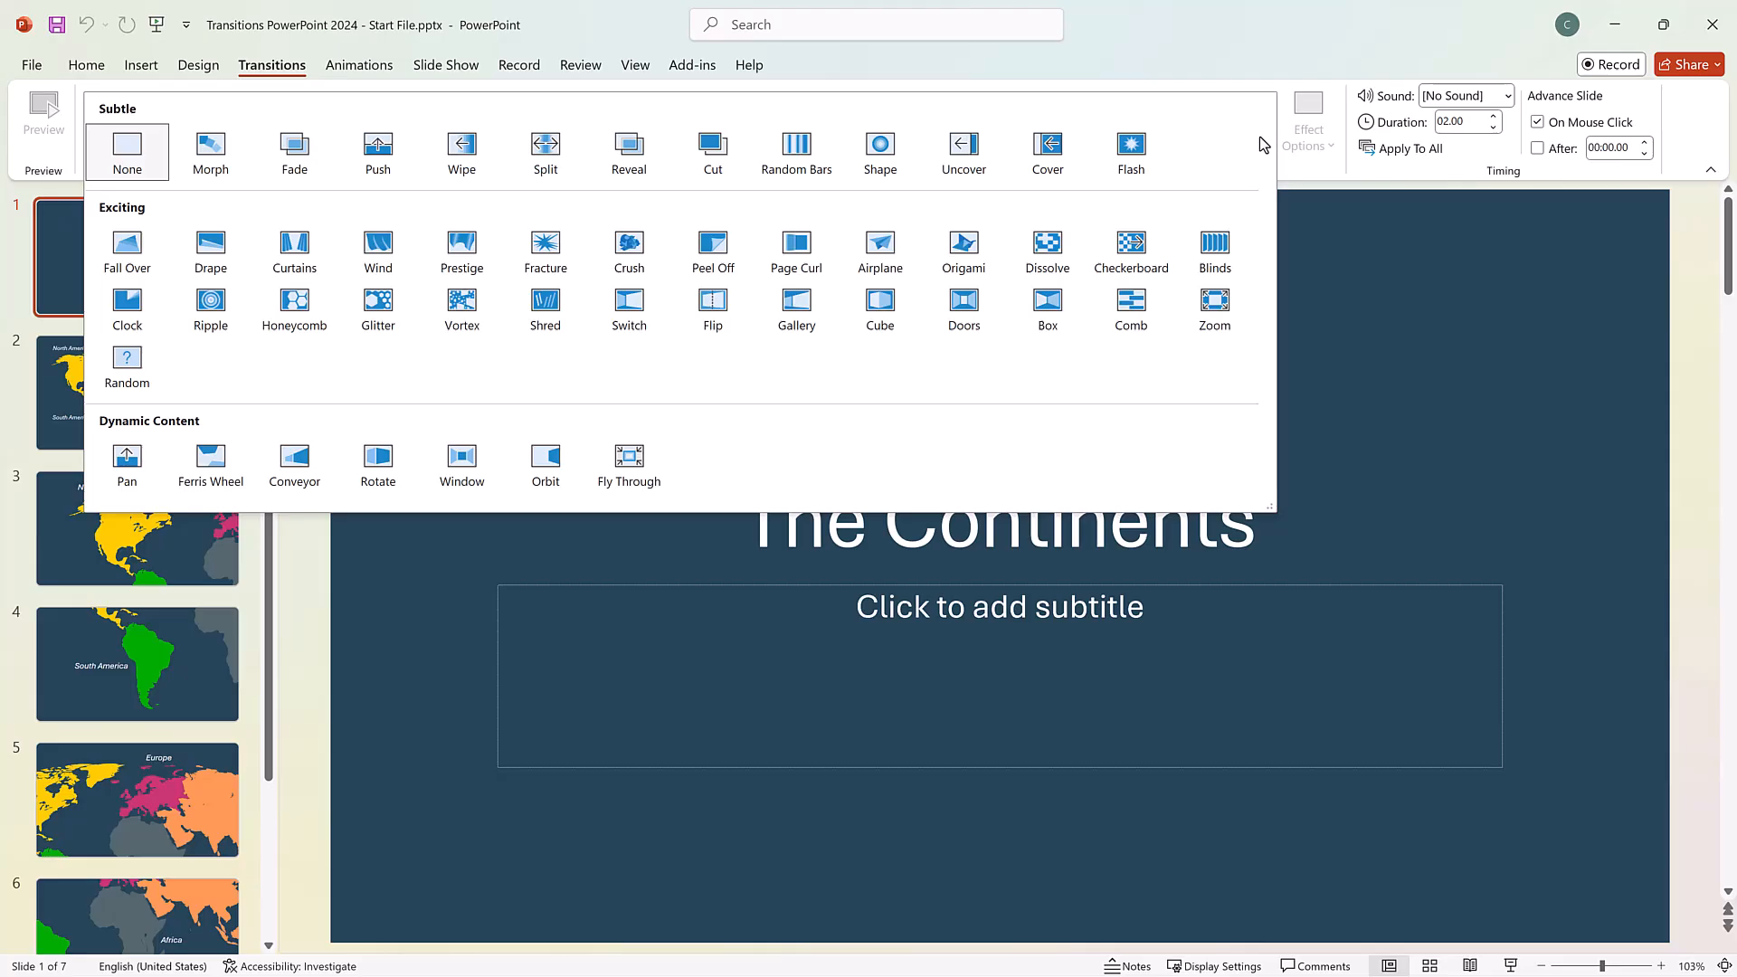
click(801, 149)
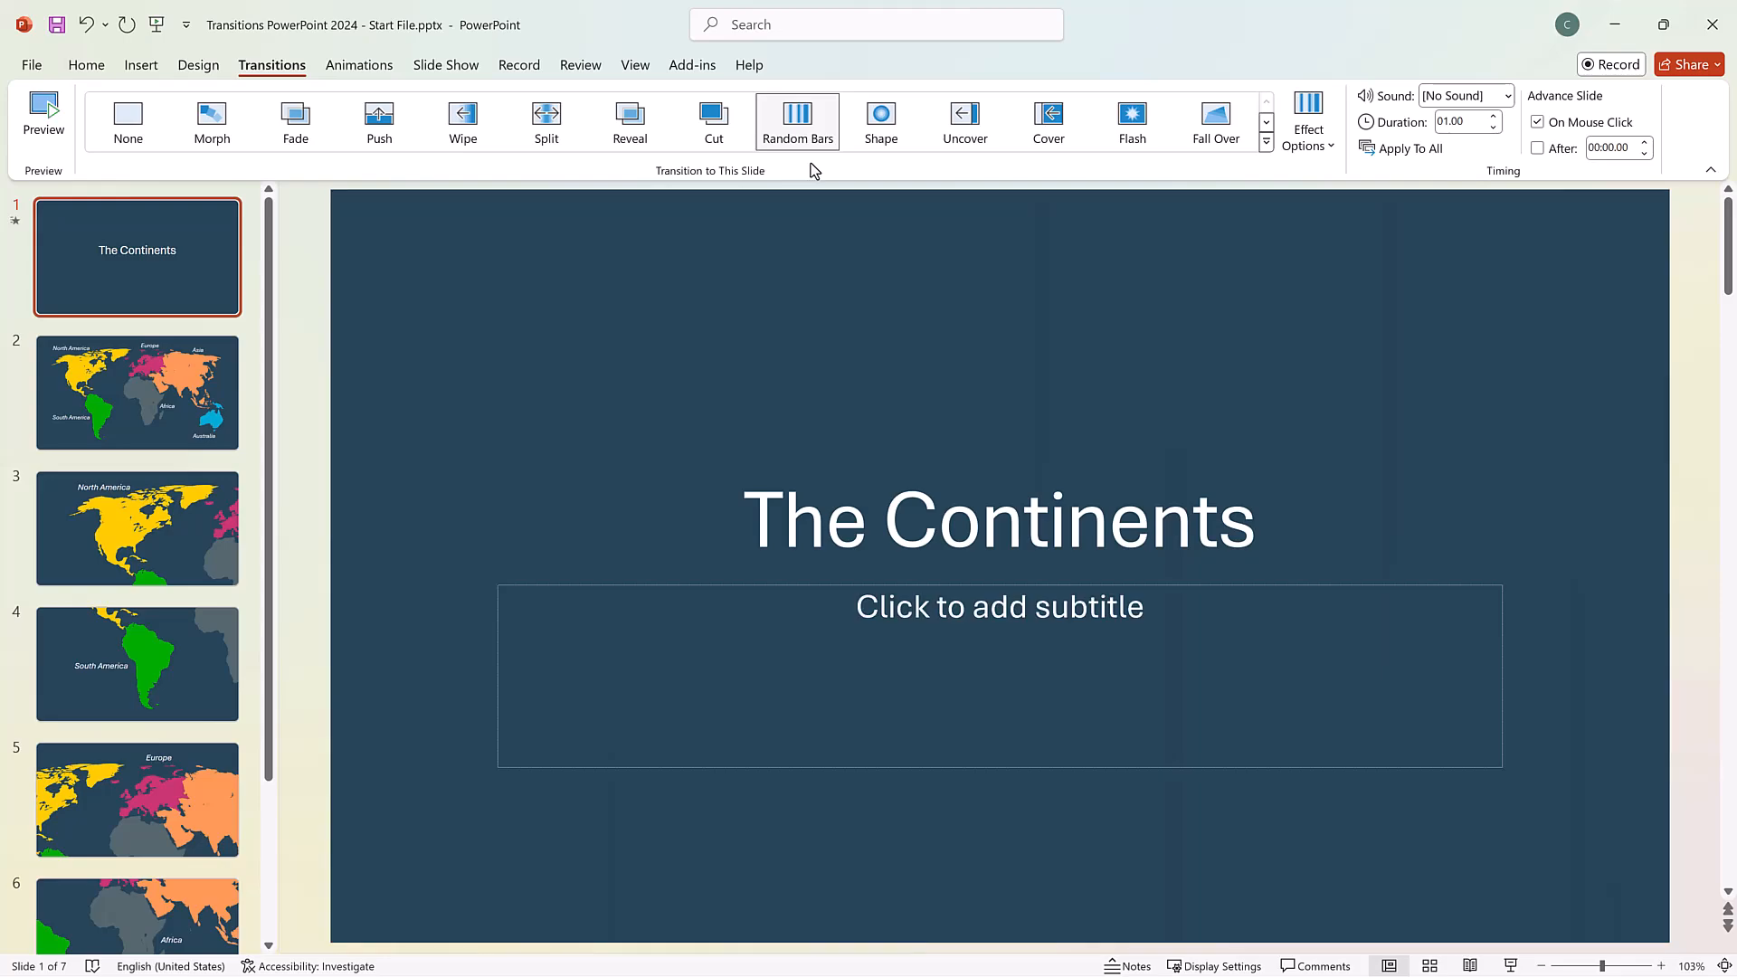
Apply the Curtains transition to slide 2 with the world map.
click(226, 389)
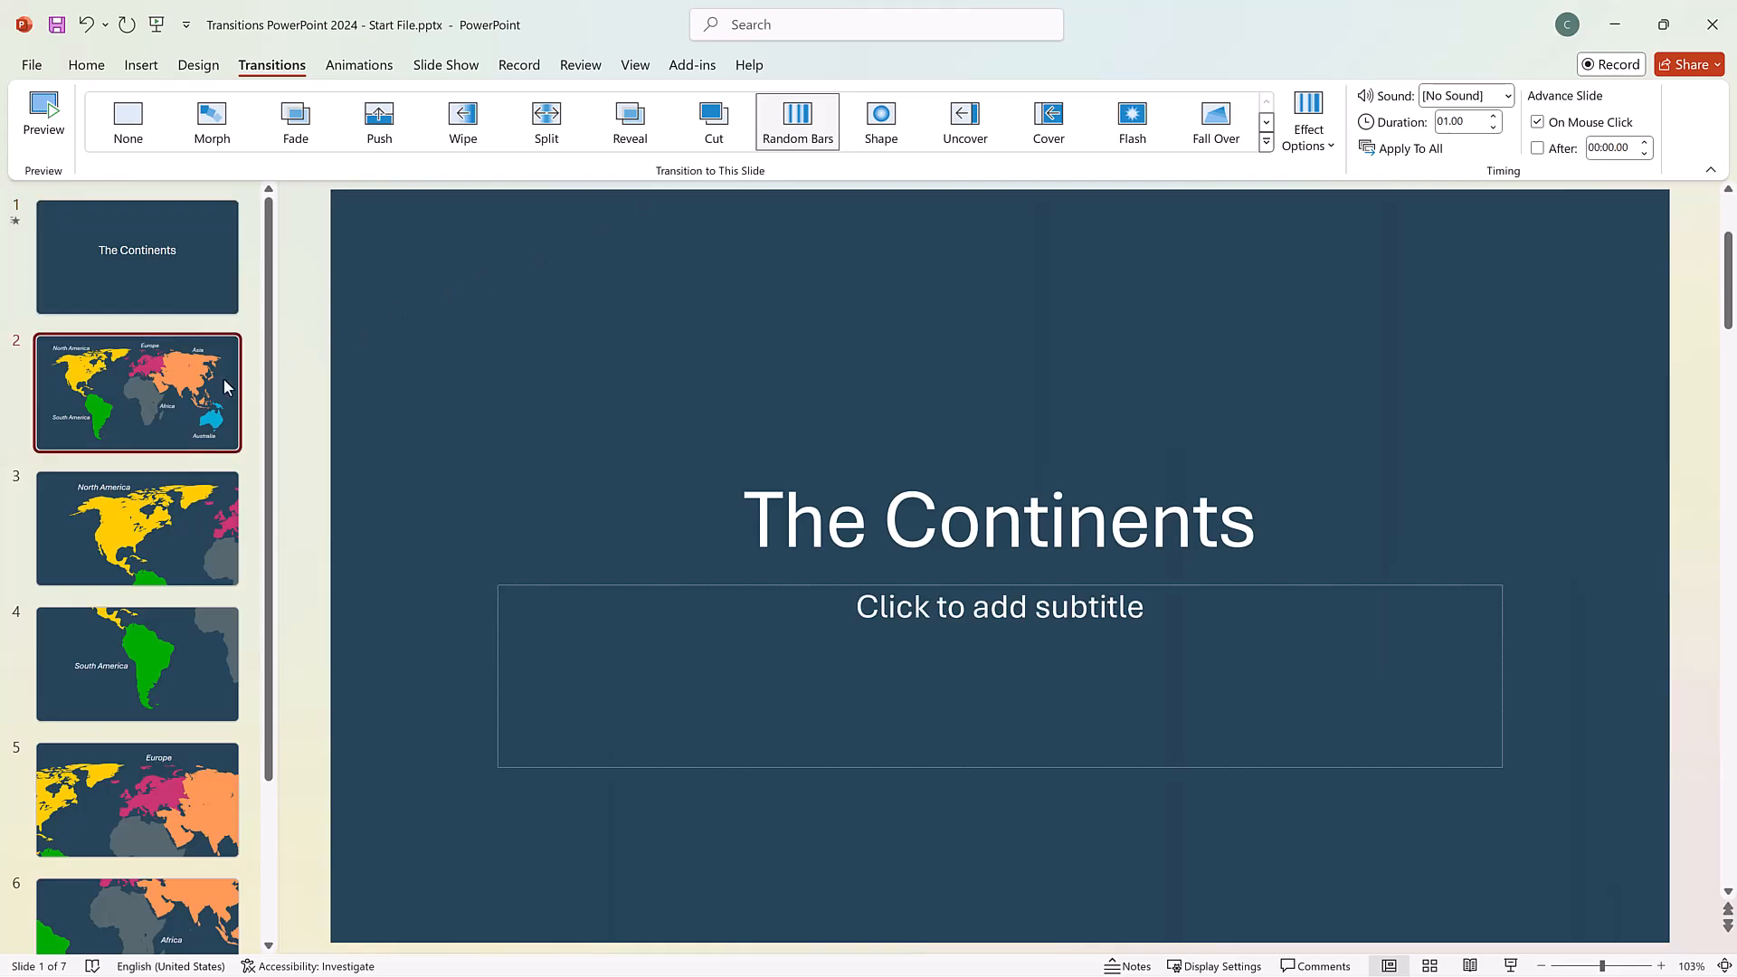
click(1265, 142)
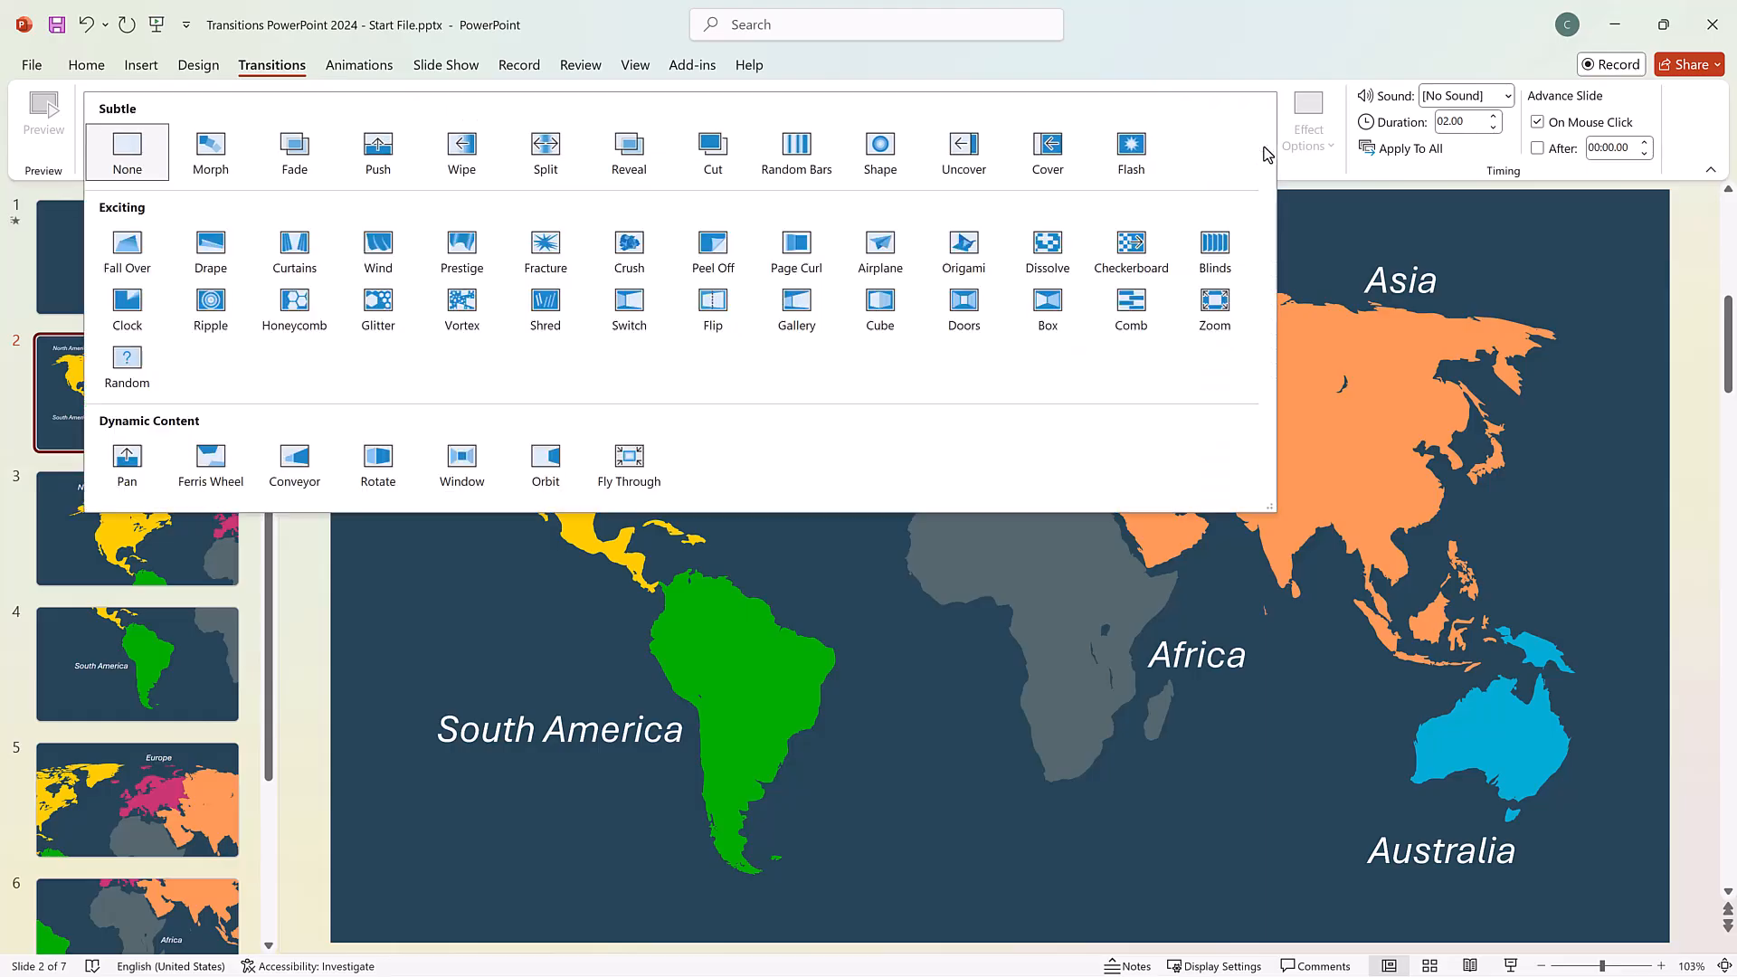
click(289, 263)
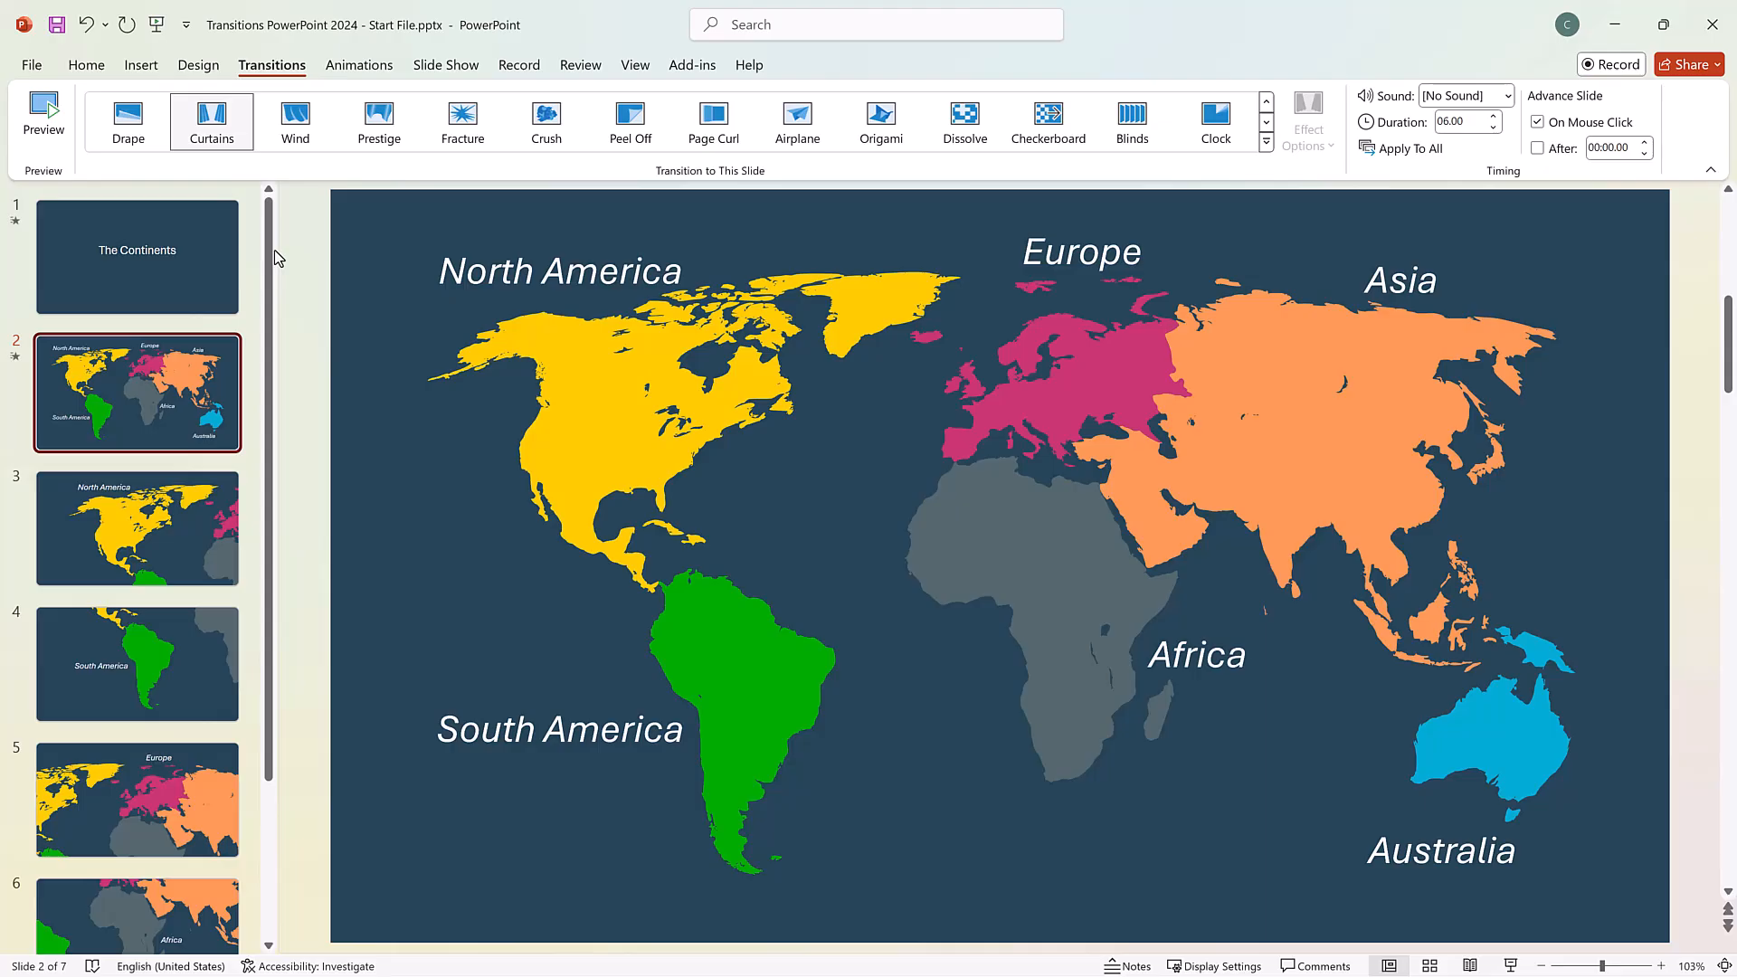
Select slides 3 to 7 together and apply the Morph transition to them.
click(105, 520)
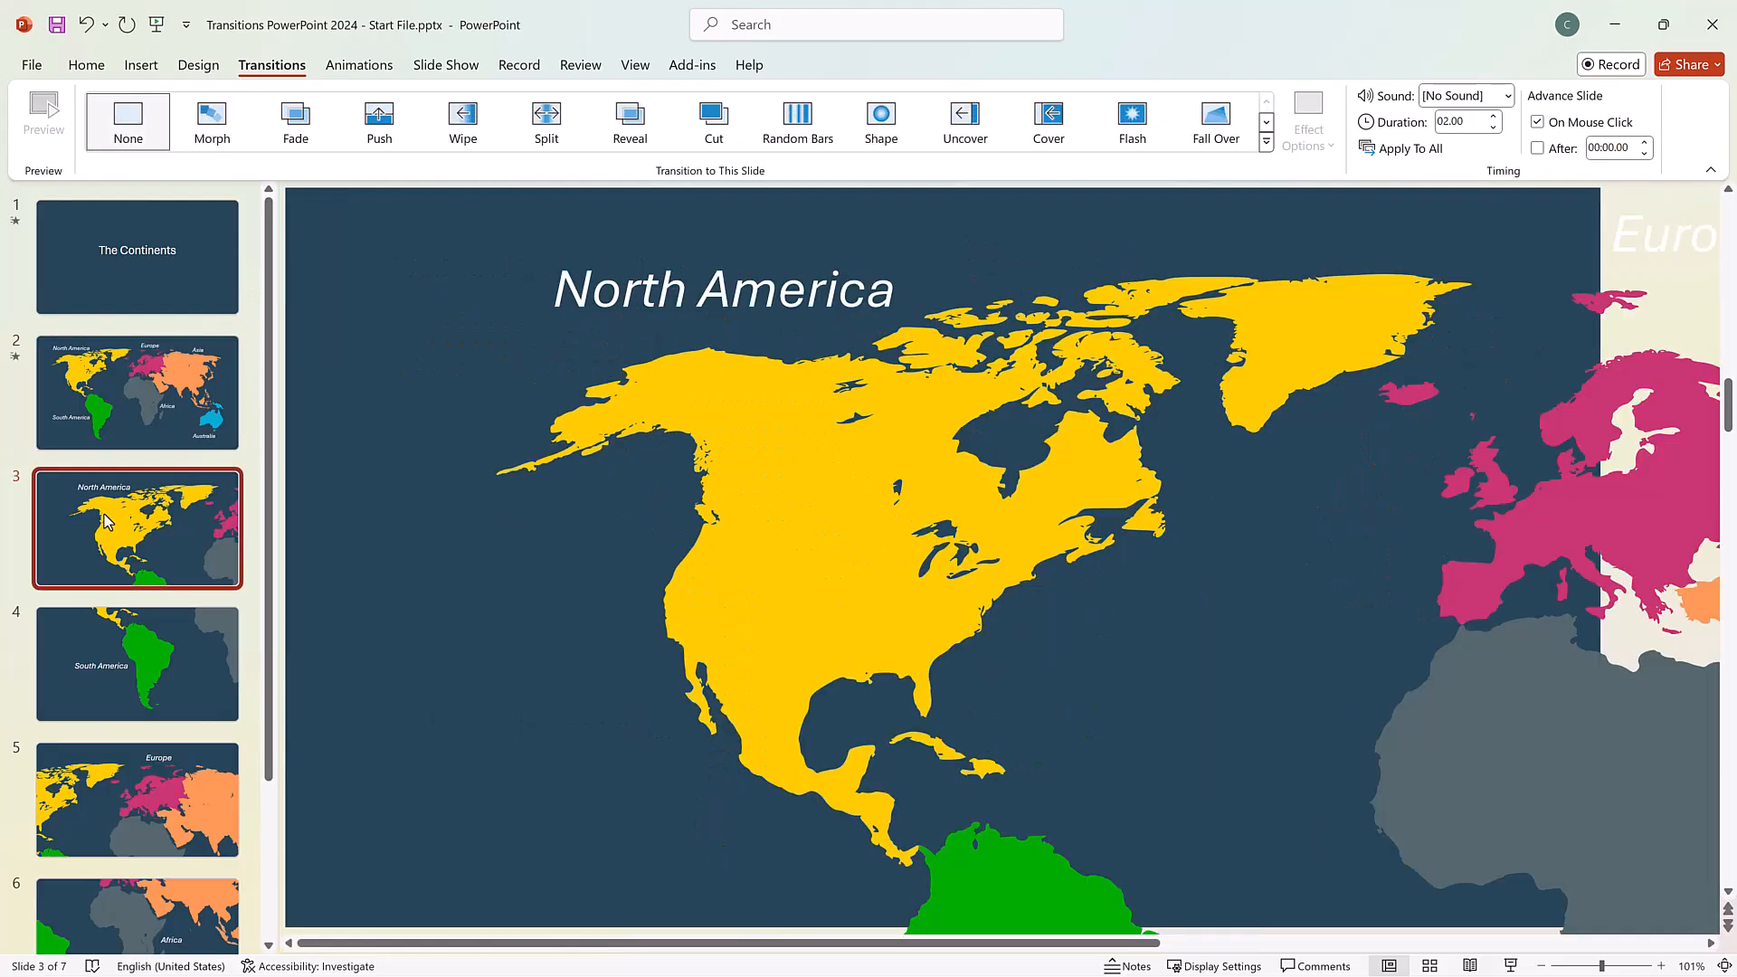
scroll(106, 520, down, 2)
shift+click(145, 463)
shift+click(137, 561)
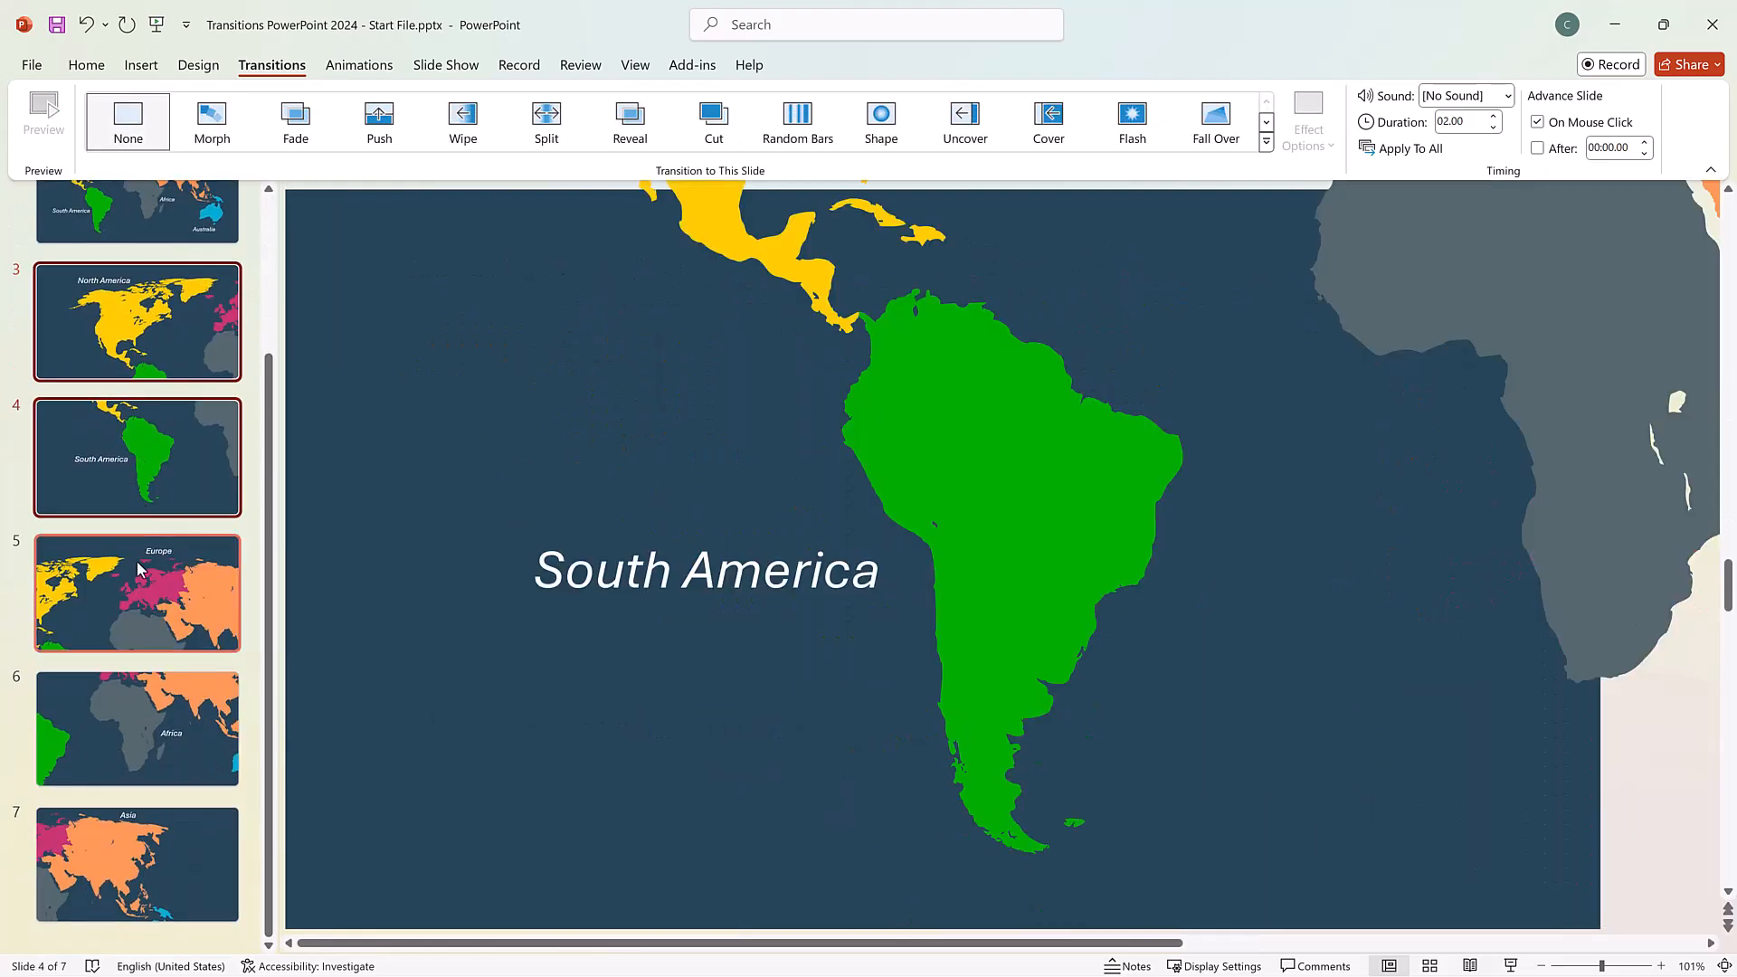
shift+click(142, 726)
shift+click(152, 871)
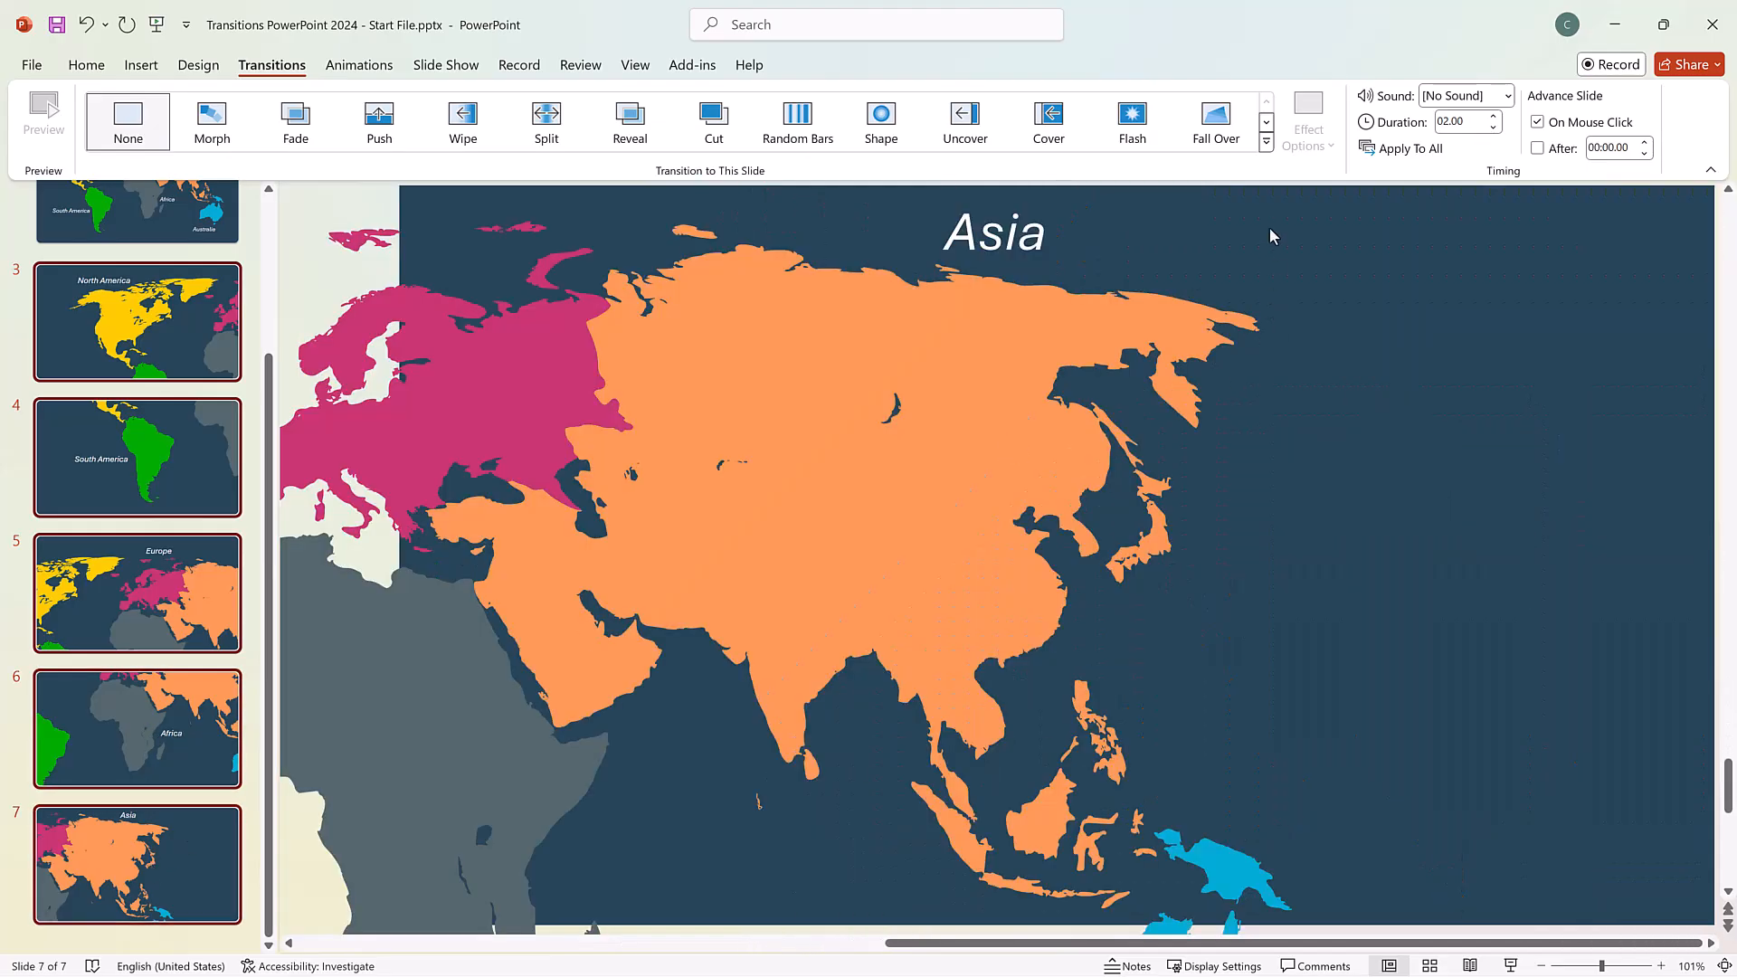
click(1265, 142)
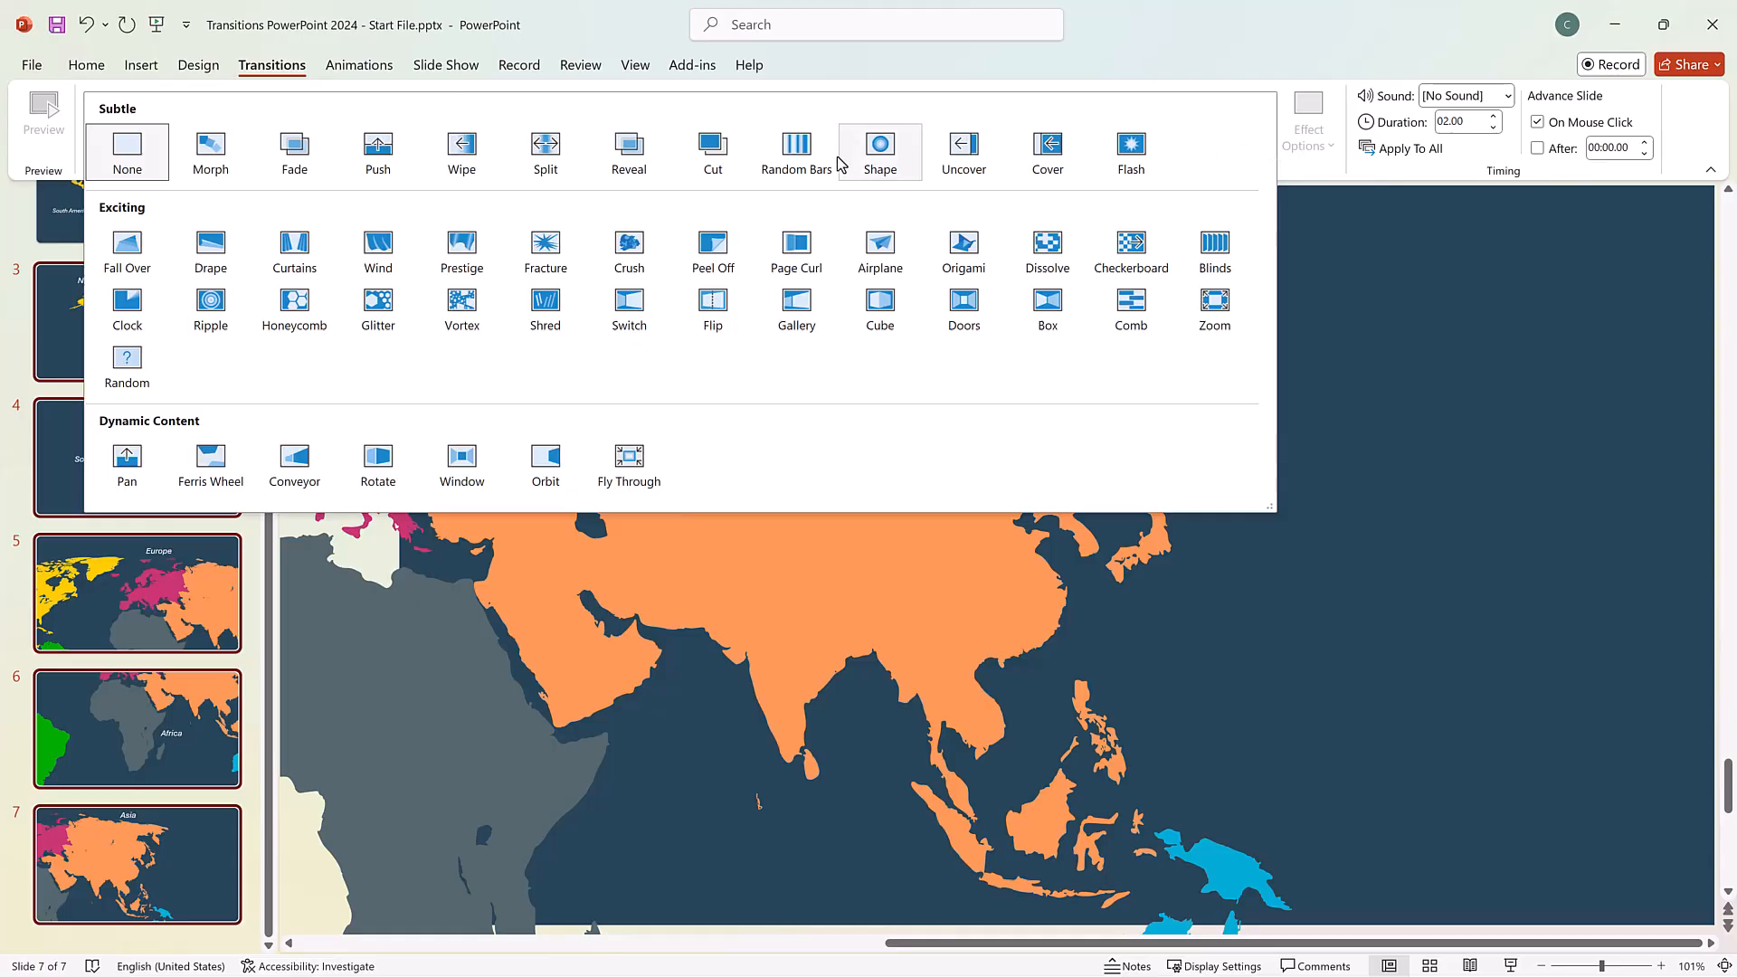
click(230, 168)
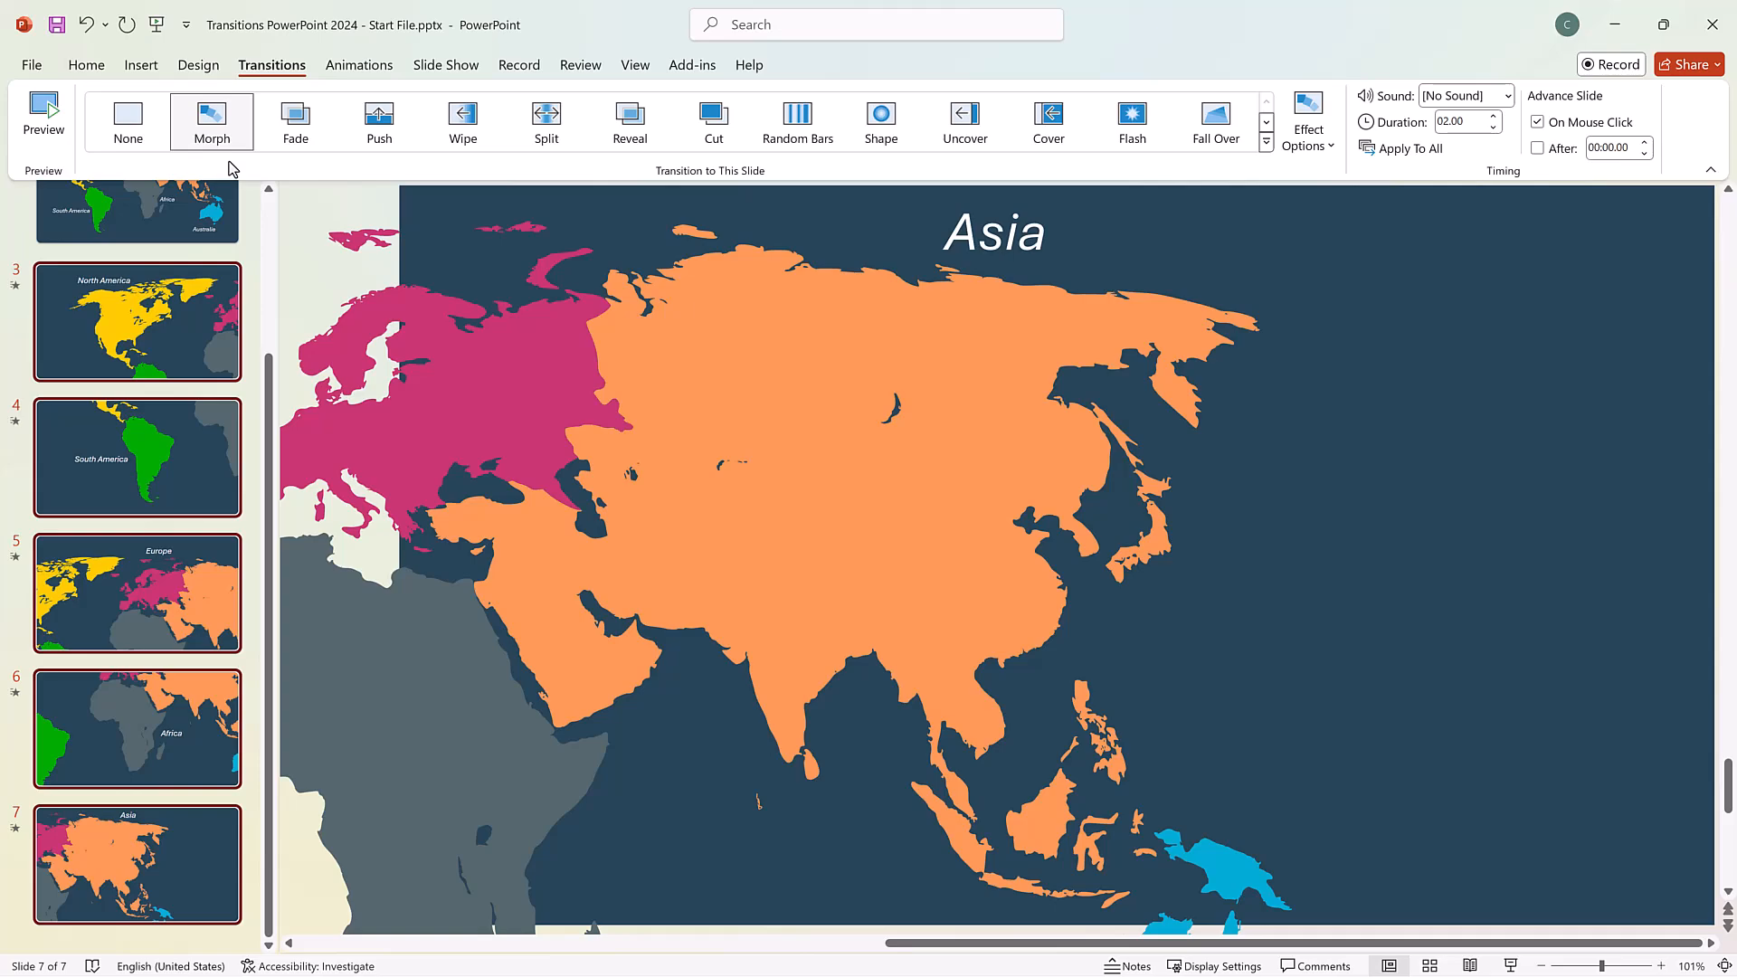
Duplicate slide 7, the Asia slide, on its own.
click(156, 839)
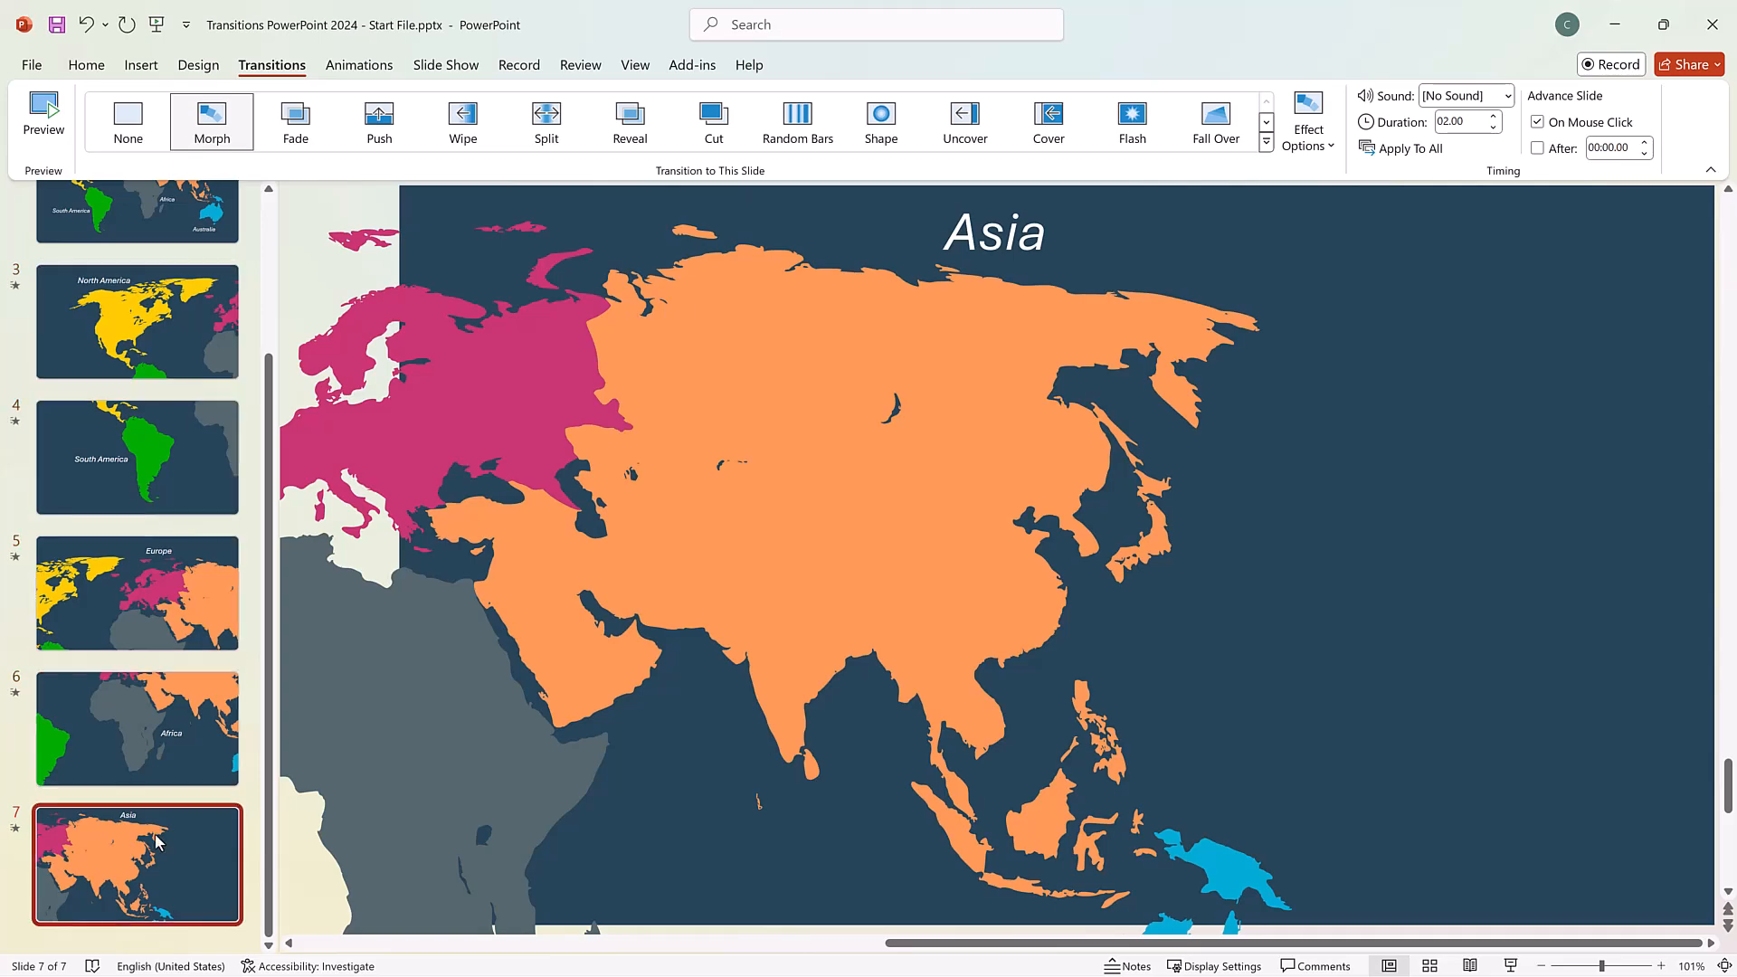
right_click(155, 840)
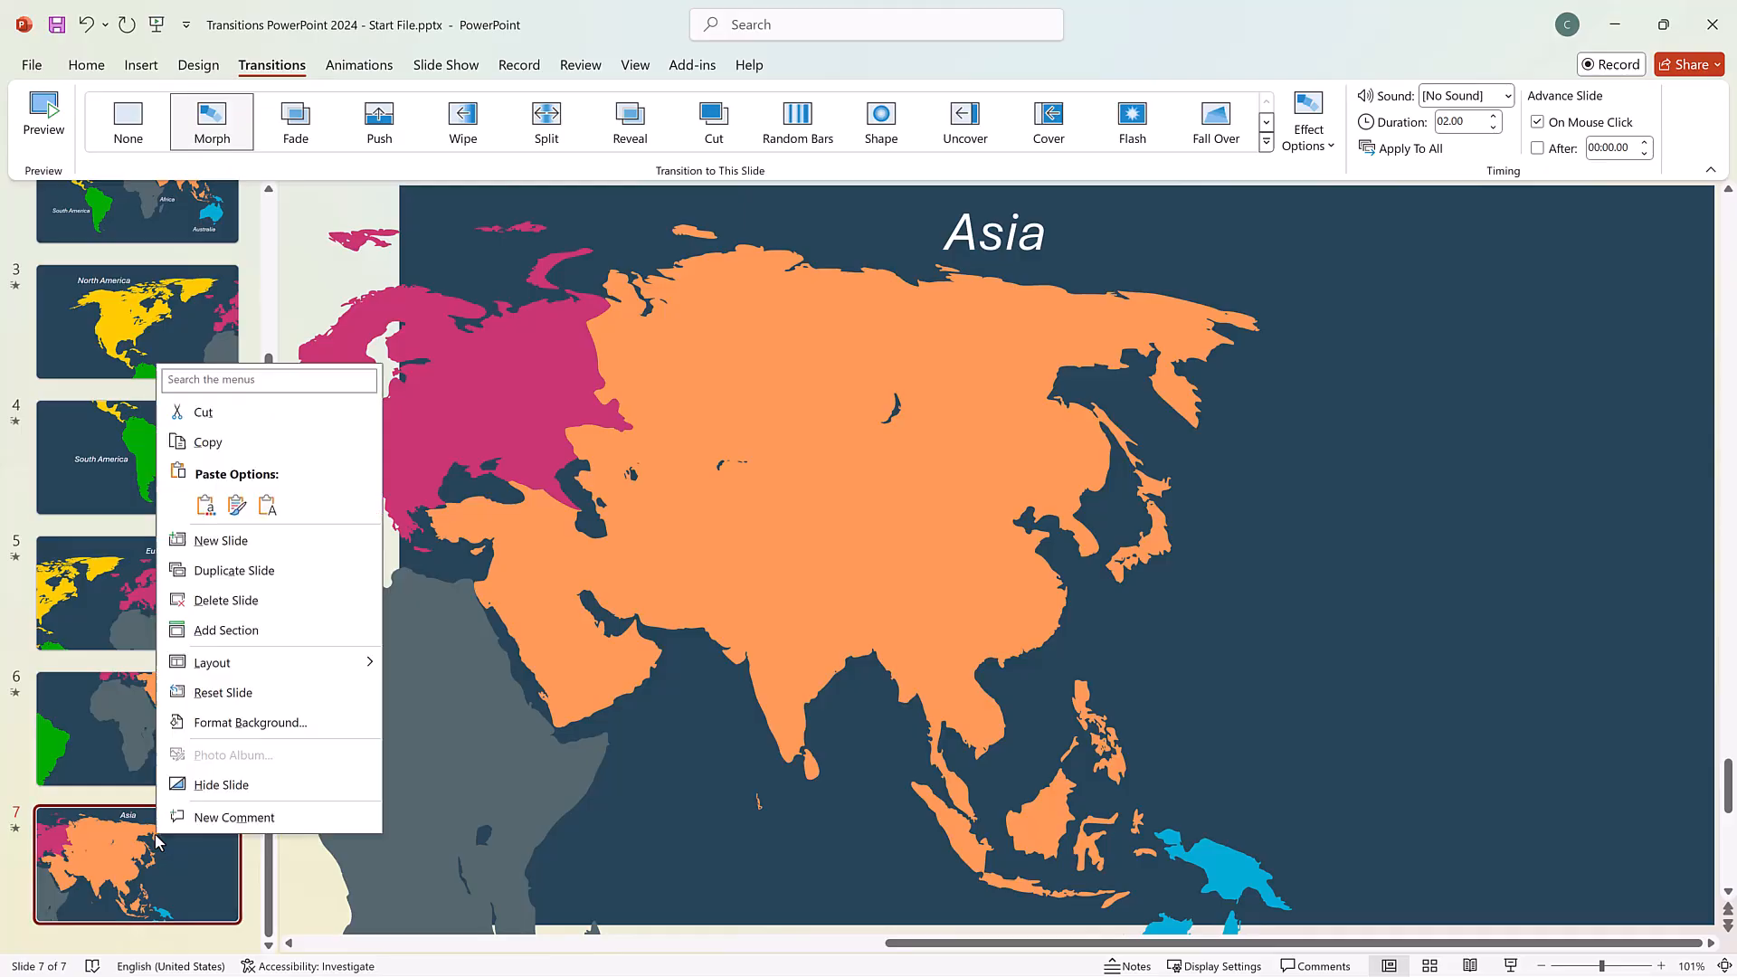
click(284, 572)
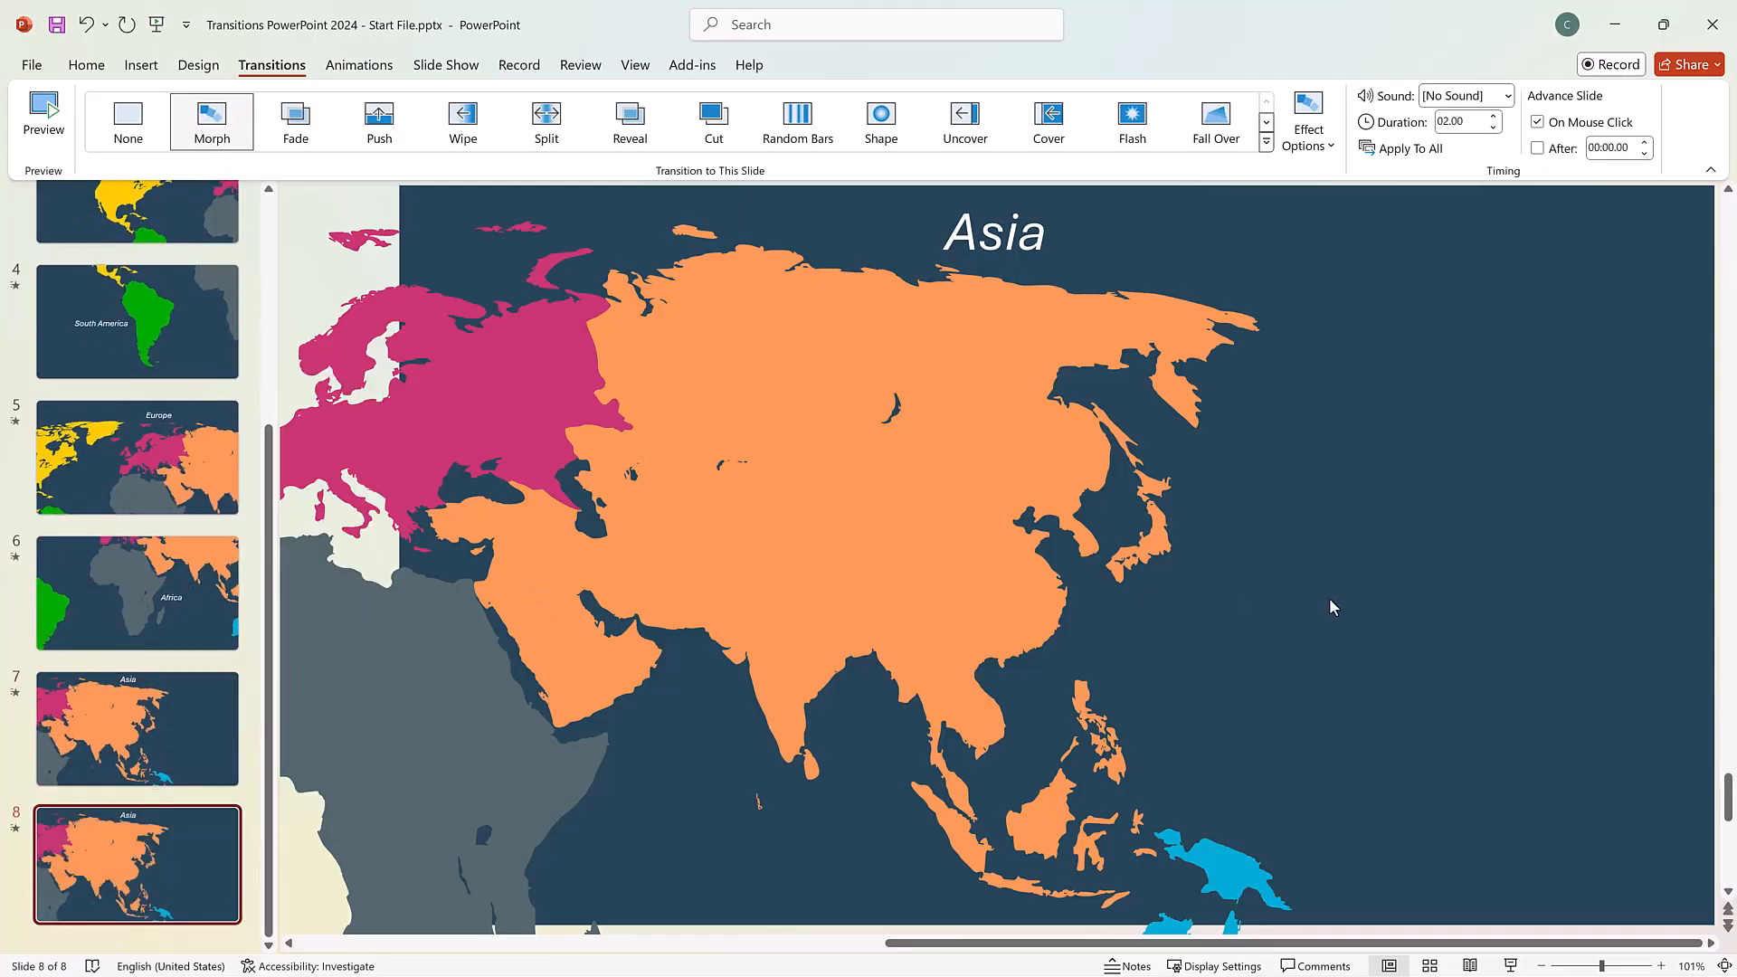
Move all objects on slide 8 together up and to the left until Australia and its label are on the slide, and preview the transition.
key(ctrl+a)
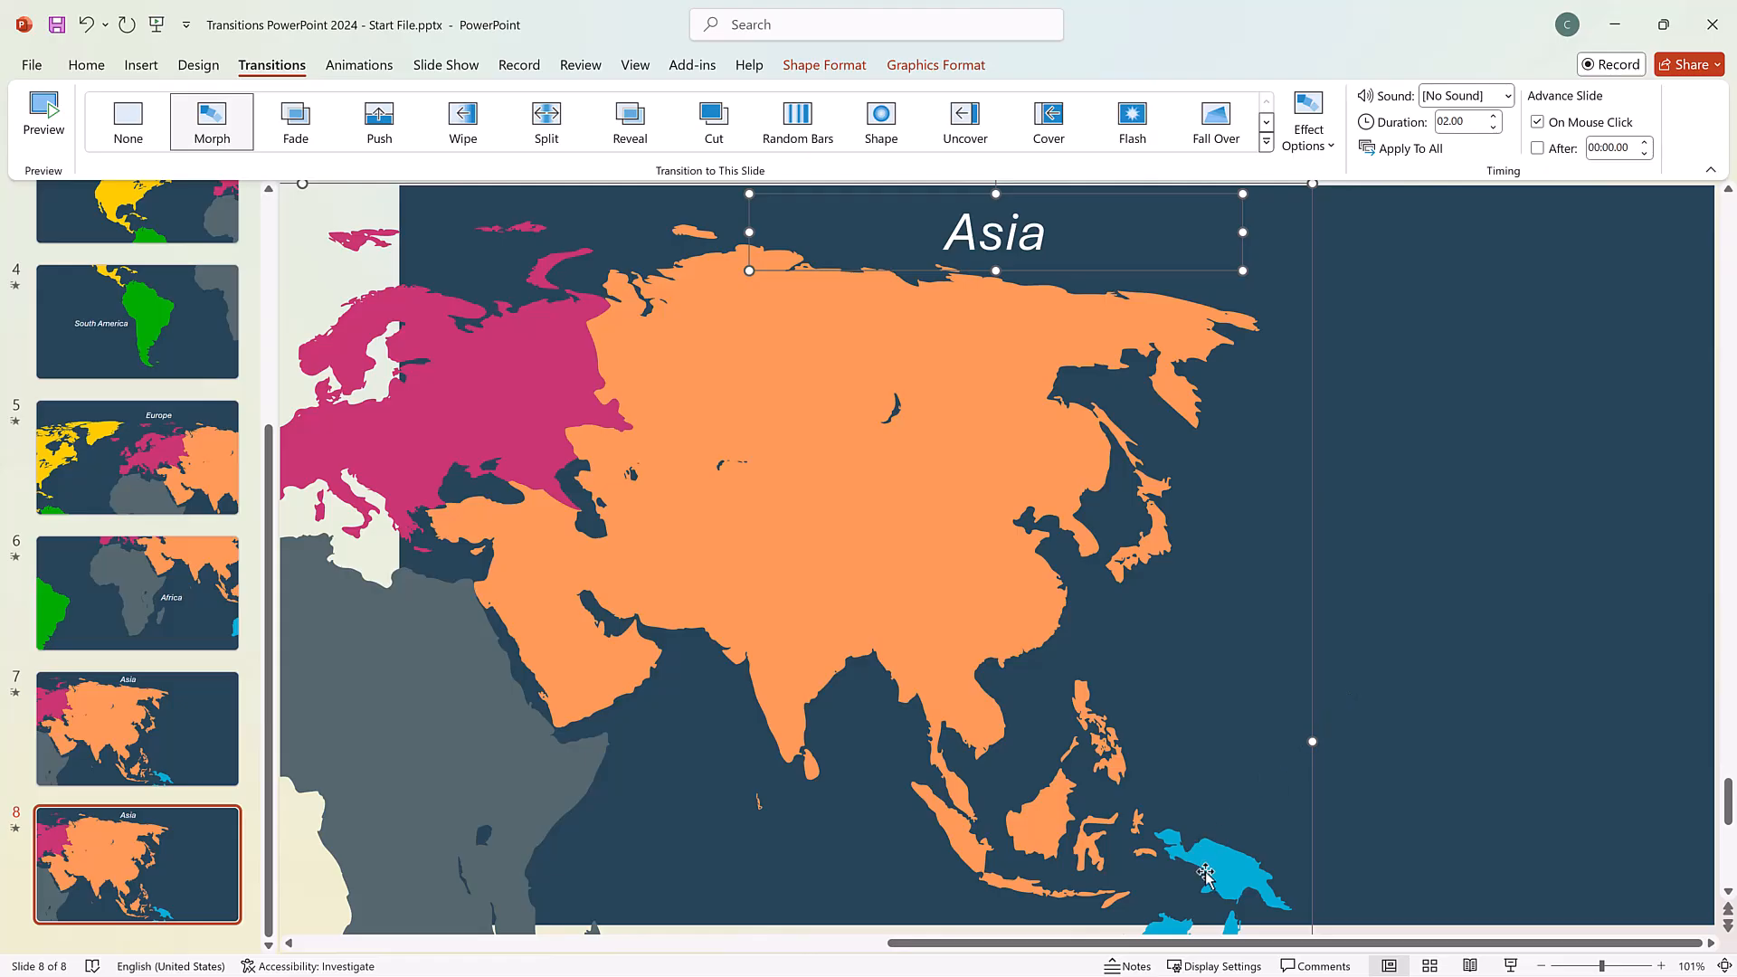
drag(1205, 873, 726, 323)
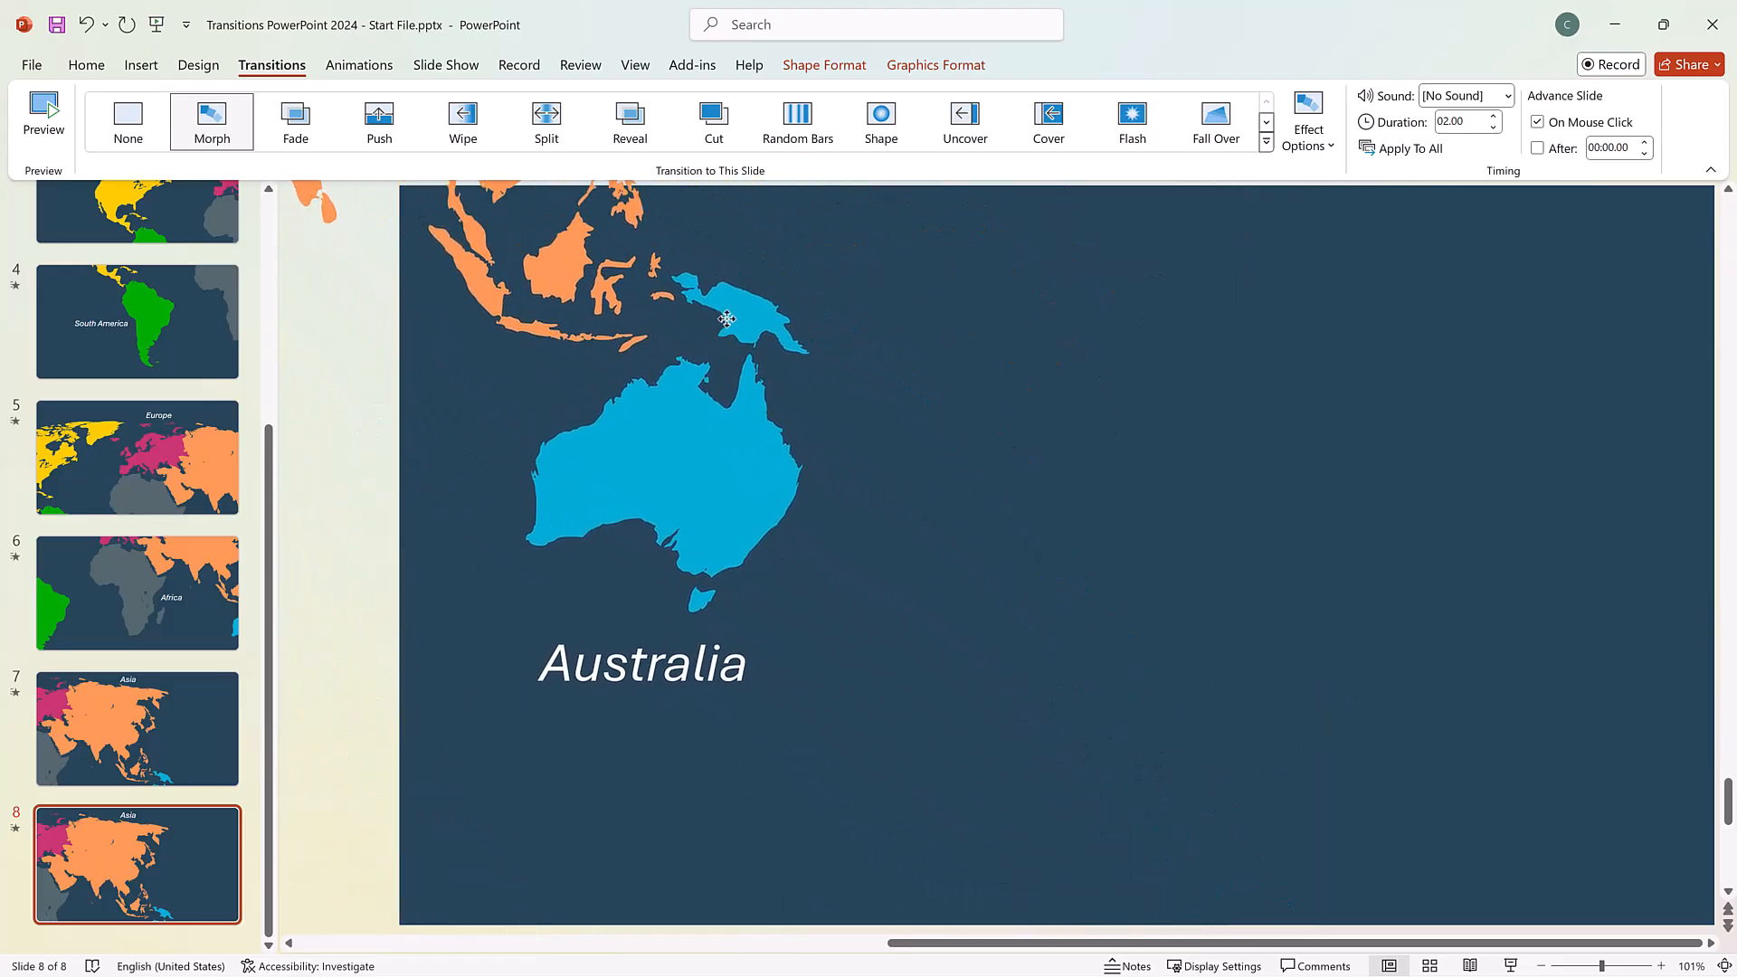
click(1332, 469)
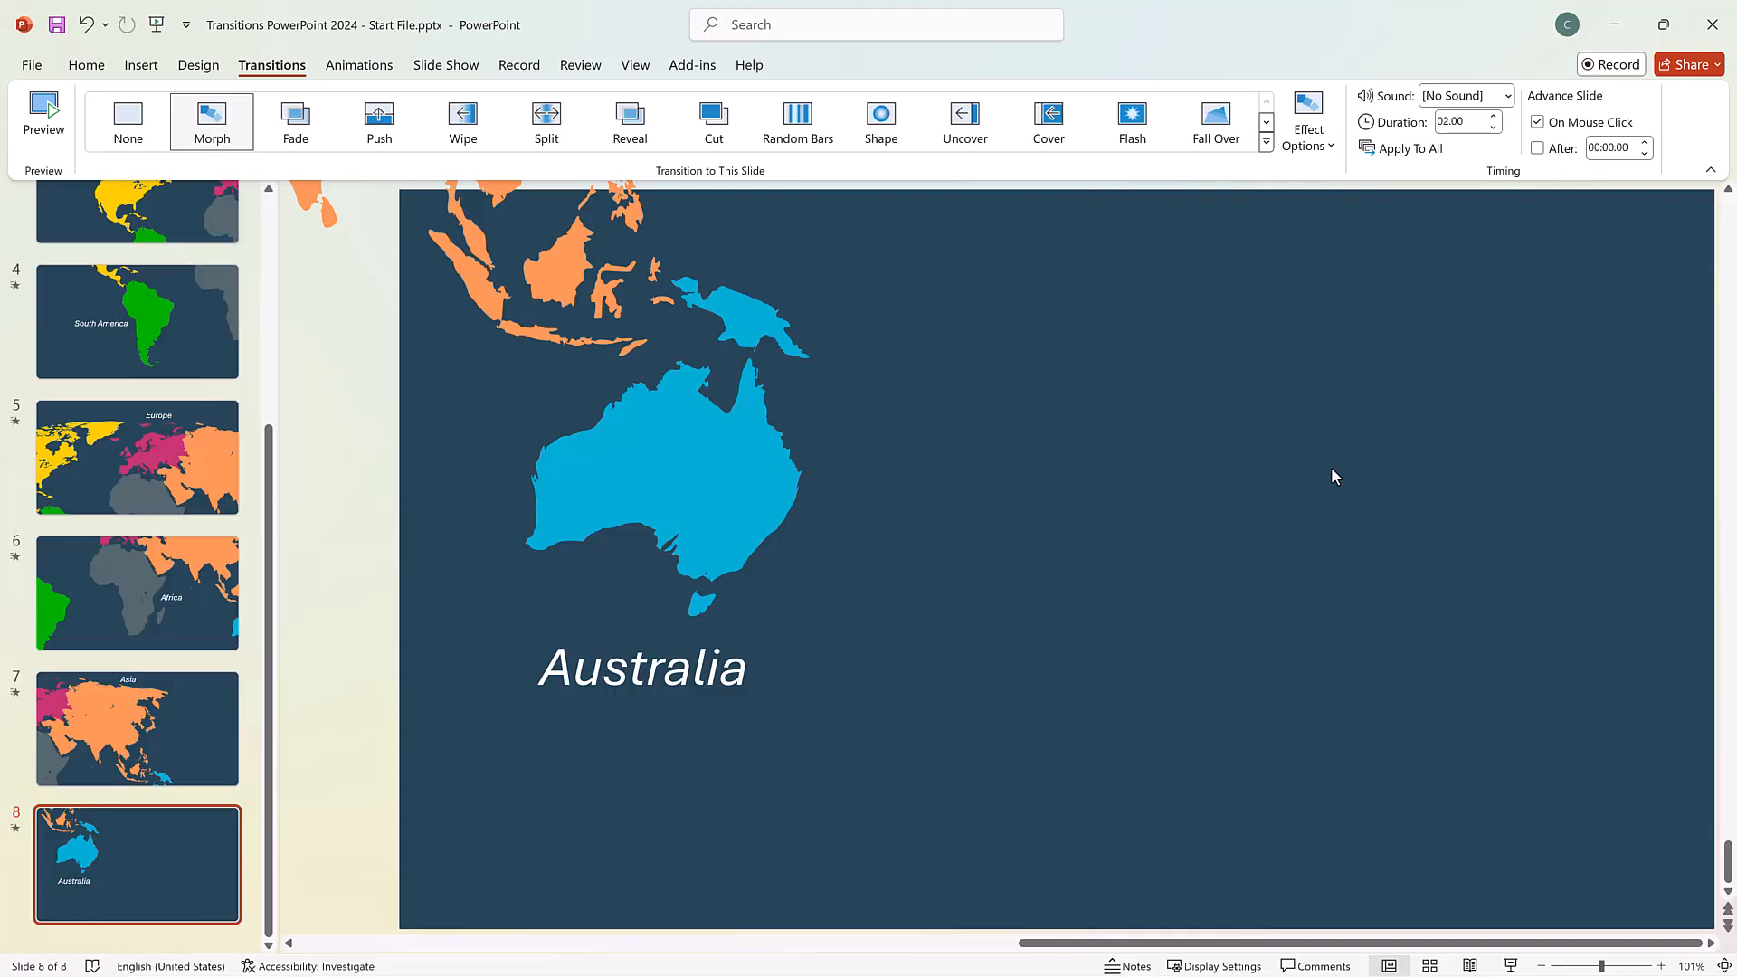
click(50, 107)
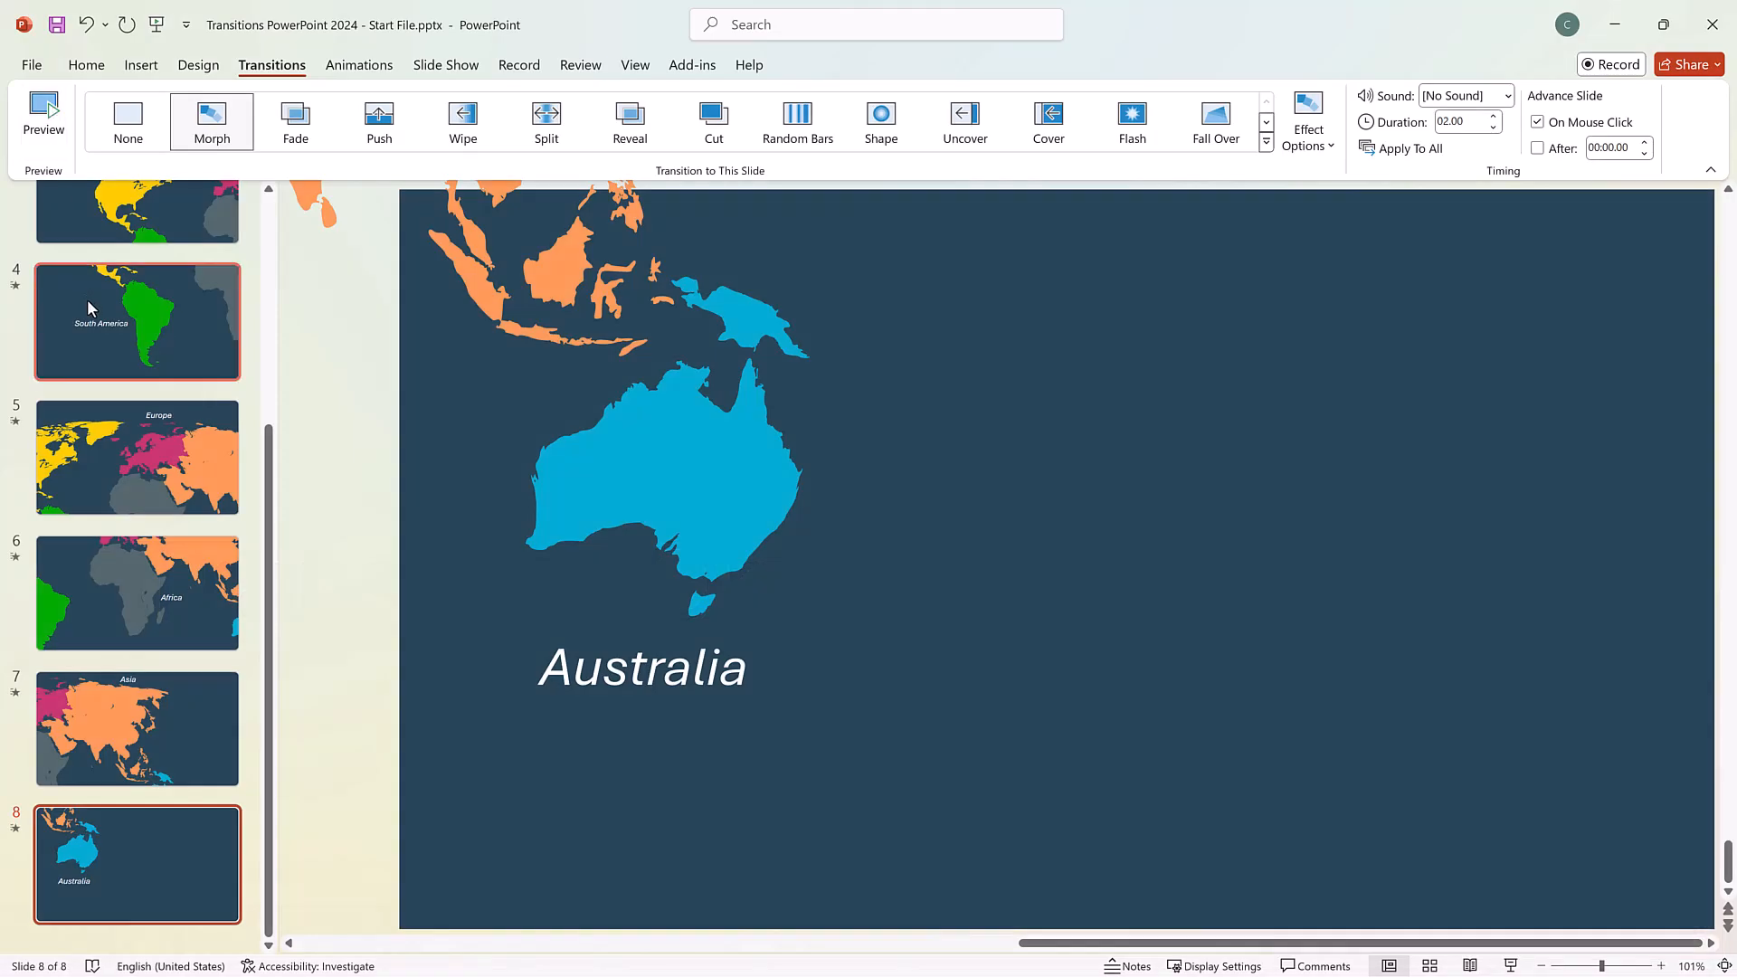
Set the title slide's Random Bars effect to Horizontal.
scroll(89, 306, up, 5)
click(106, 265)
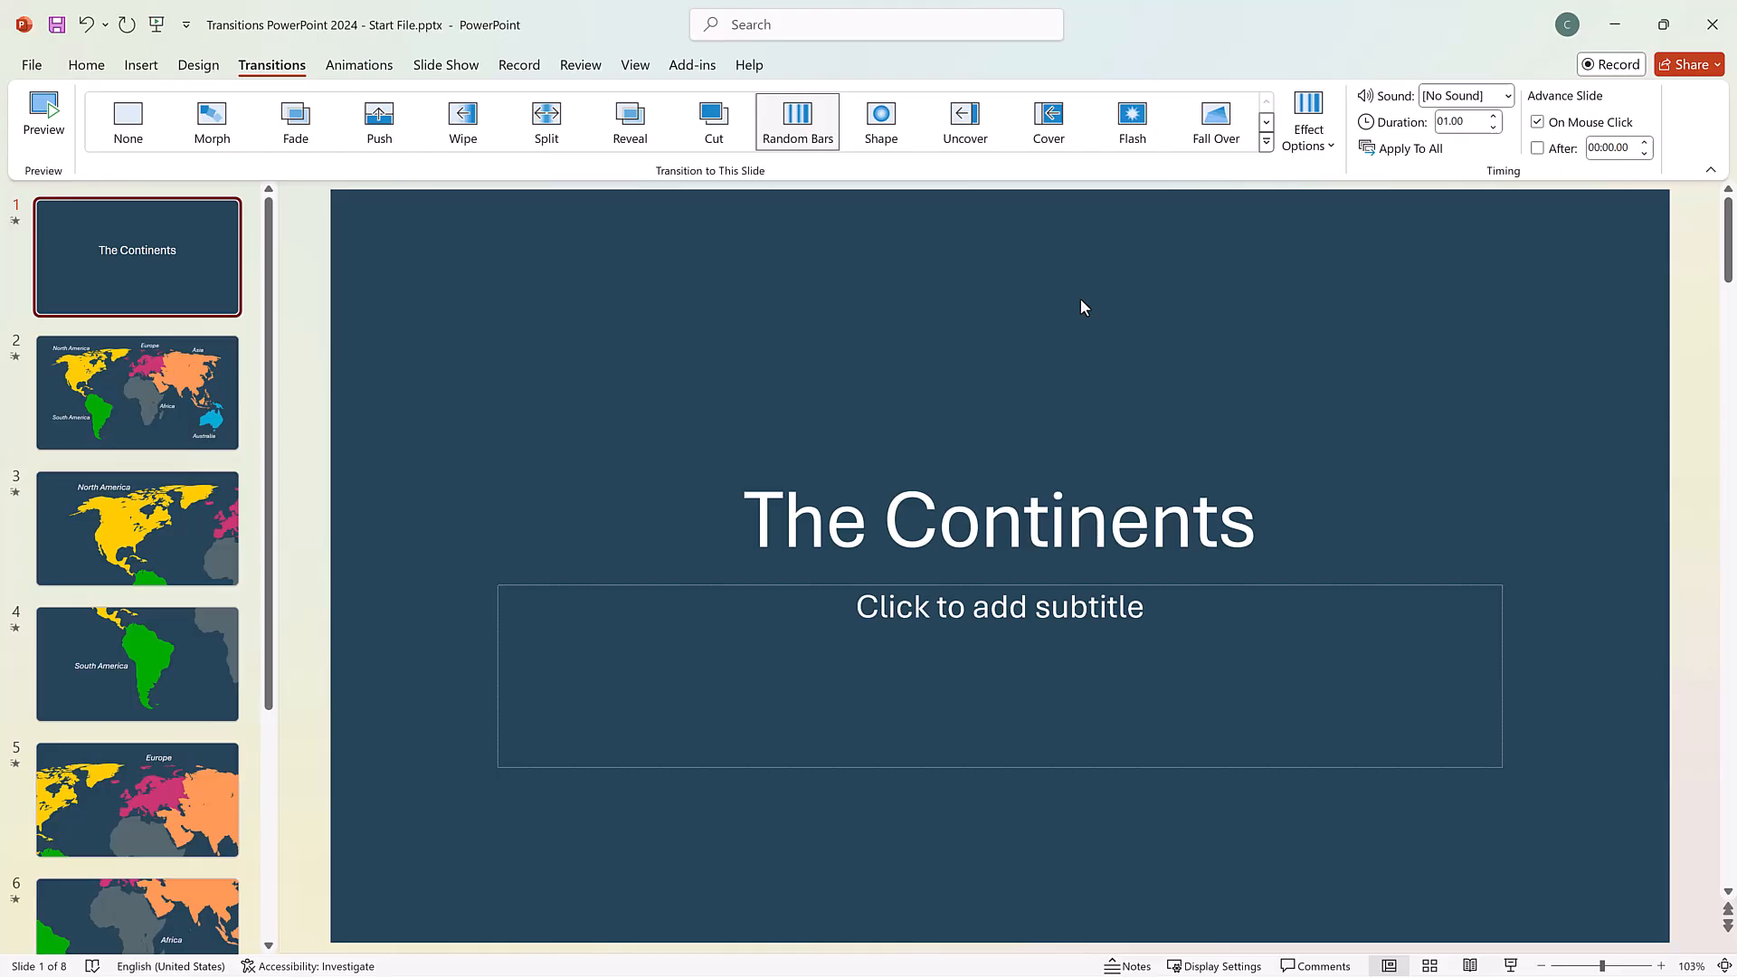
click(1309, 143)
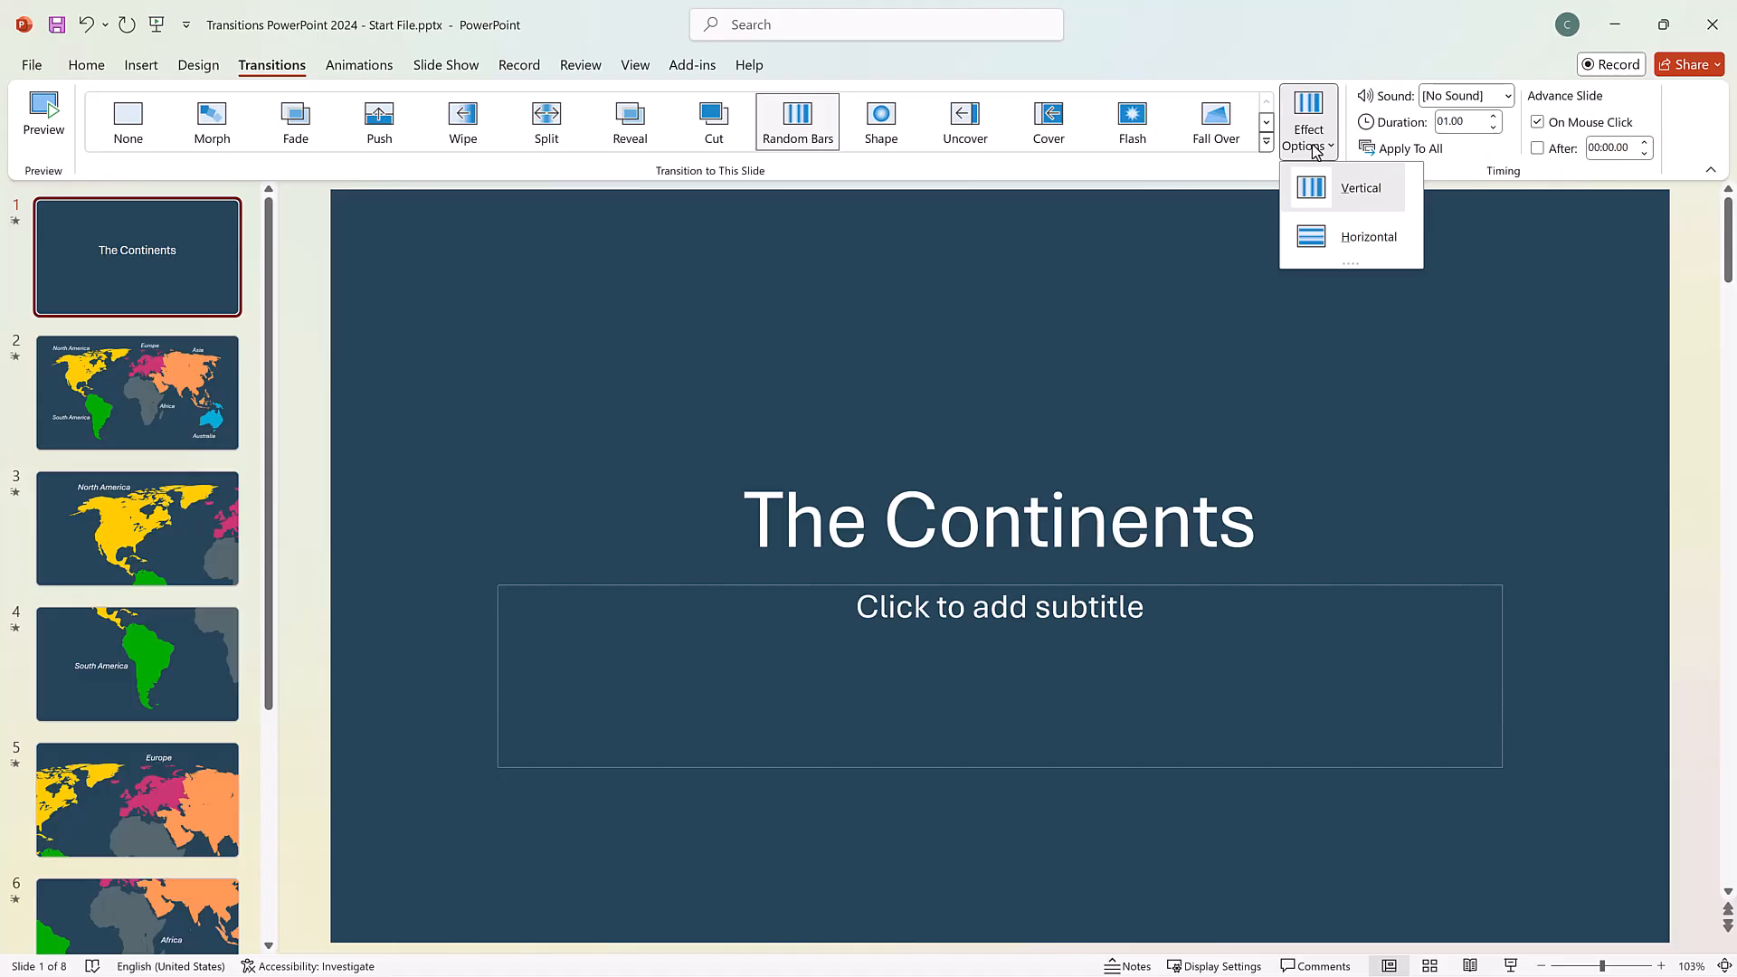
click(1347, 237)
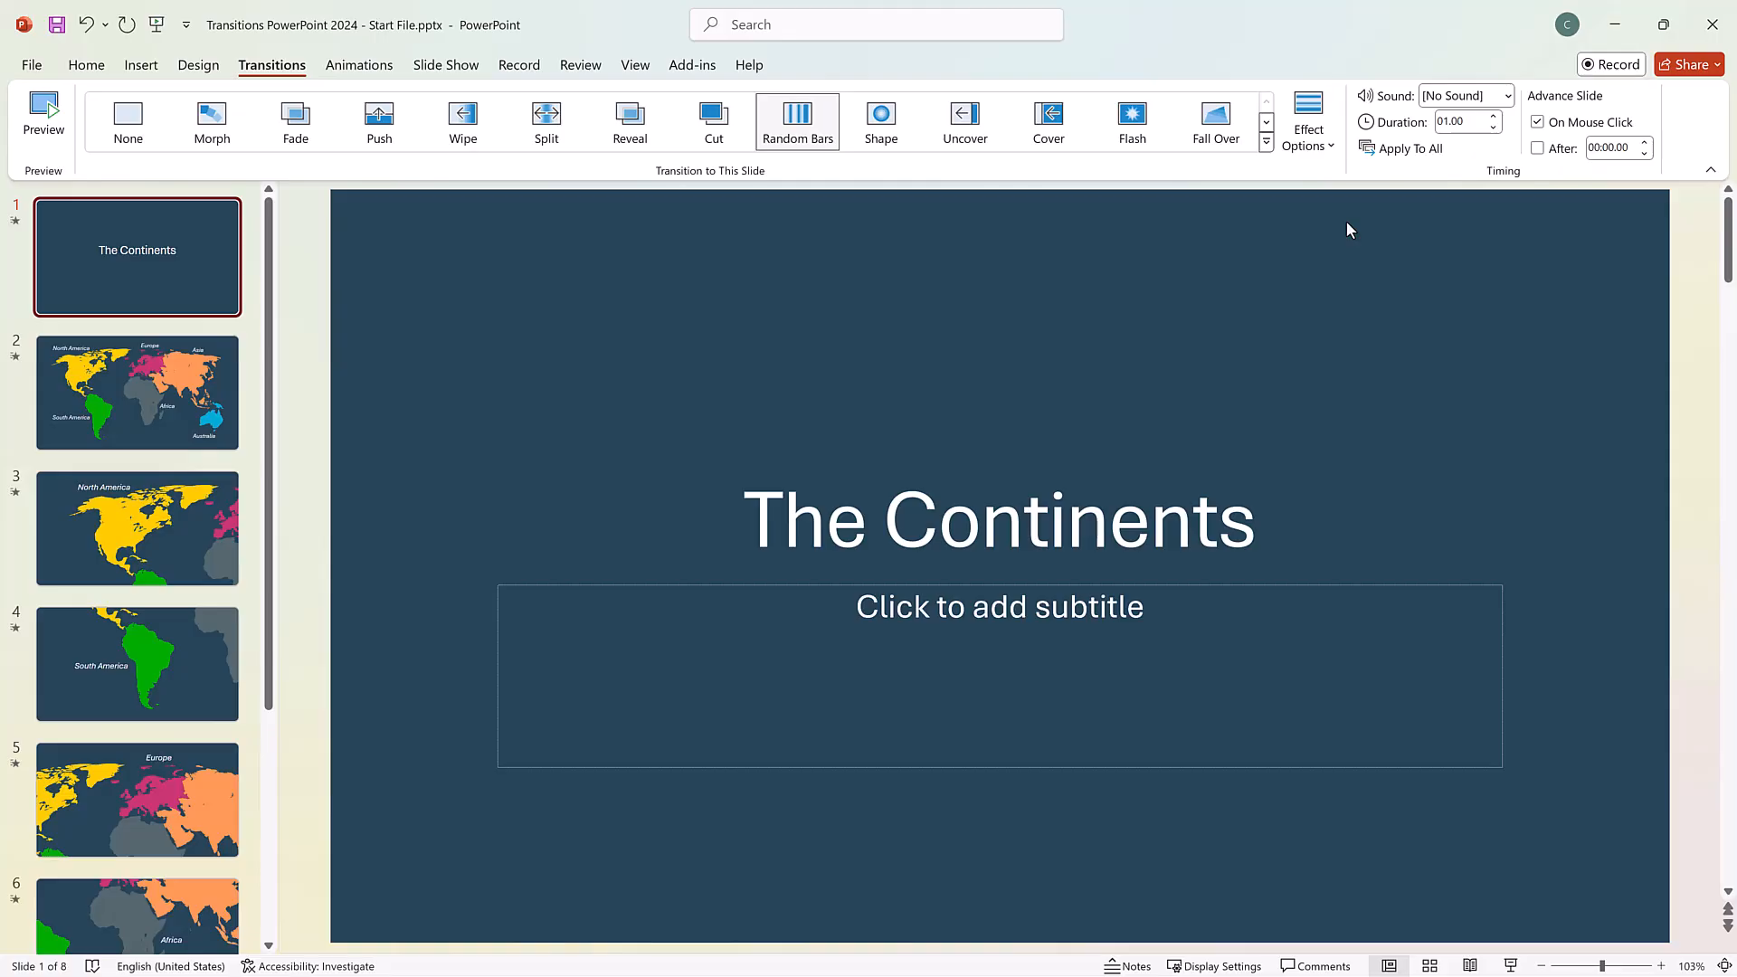
Give slide 2's Curtains transition the Drum Roll sound and a duration of 04.00, and preview it.
click(197, 382)
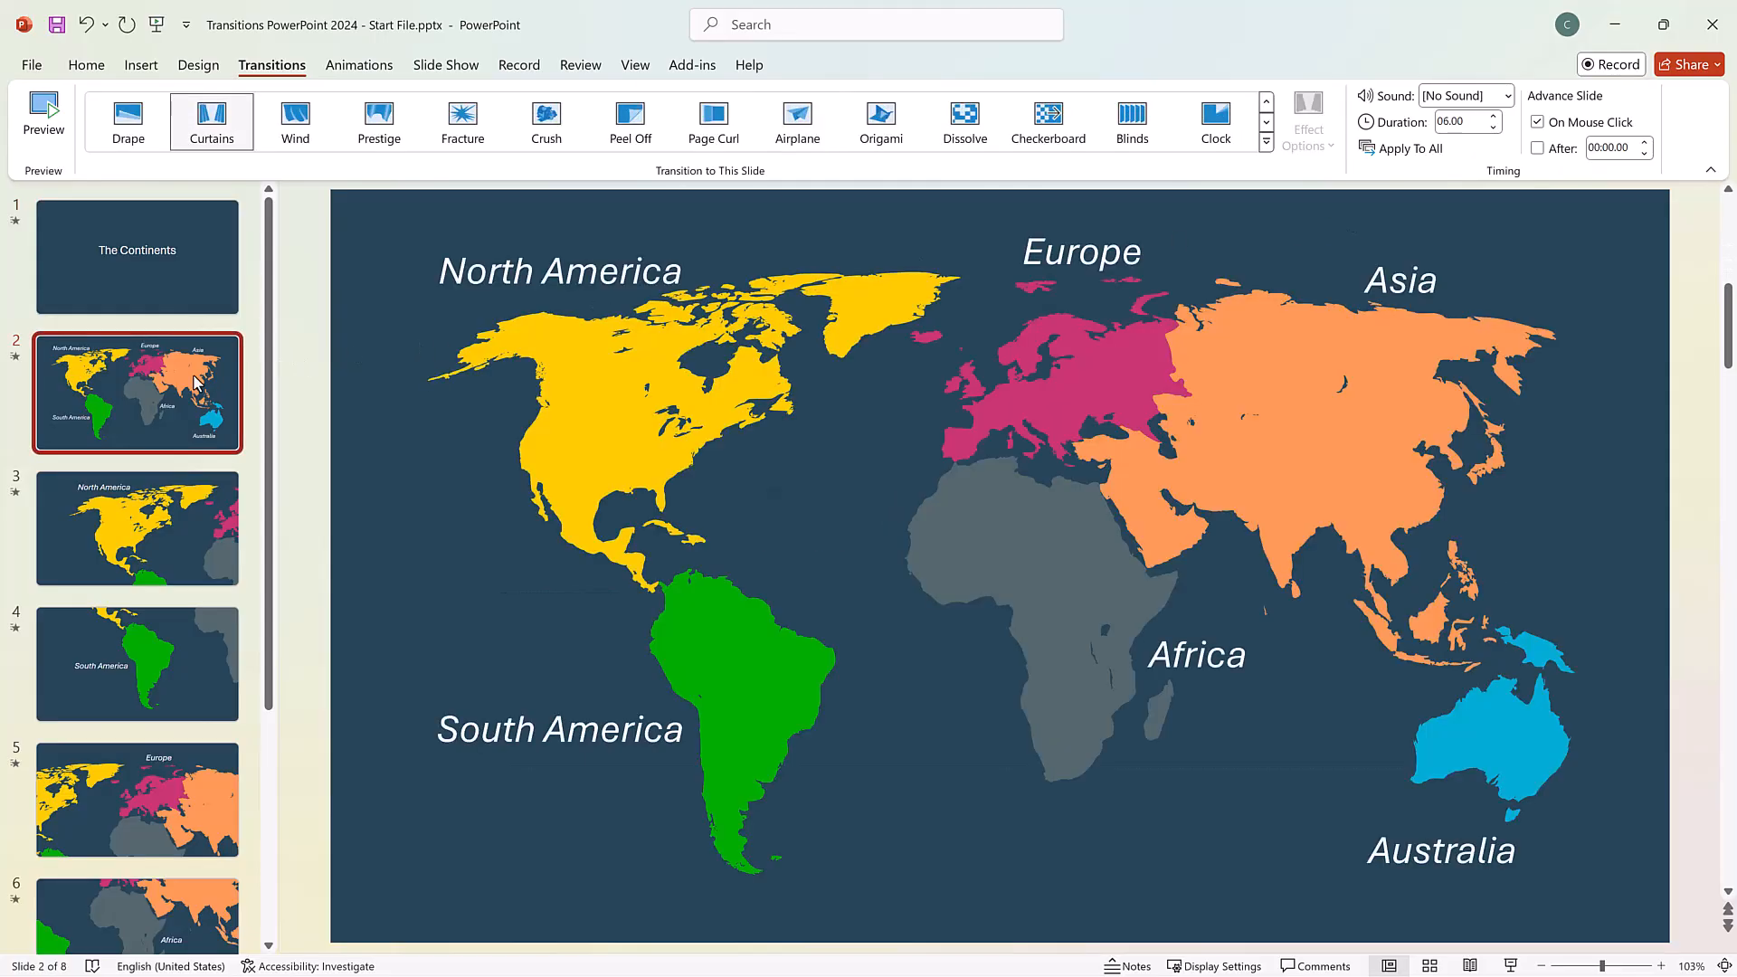
click(1507, 96)
click(1506, 396)
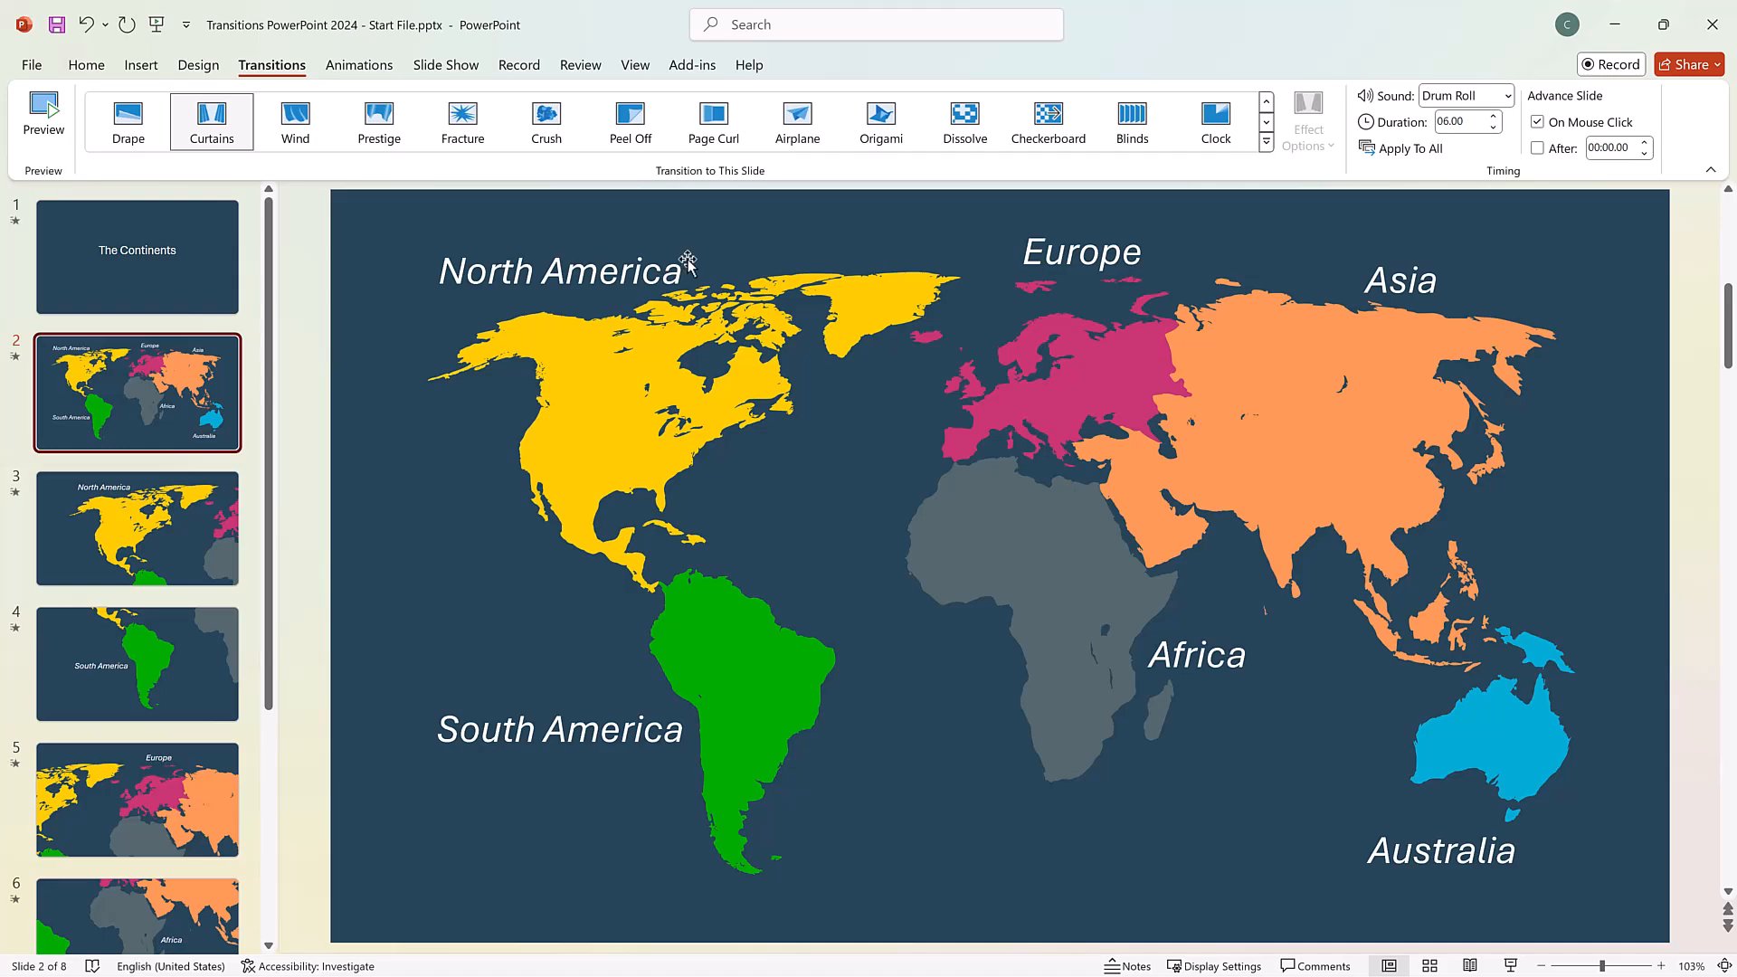
click(68, 122)
click(41, 107)
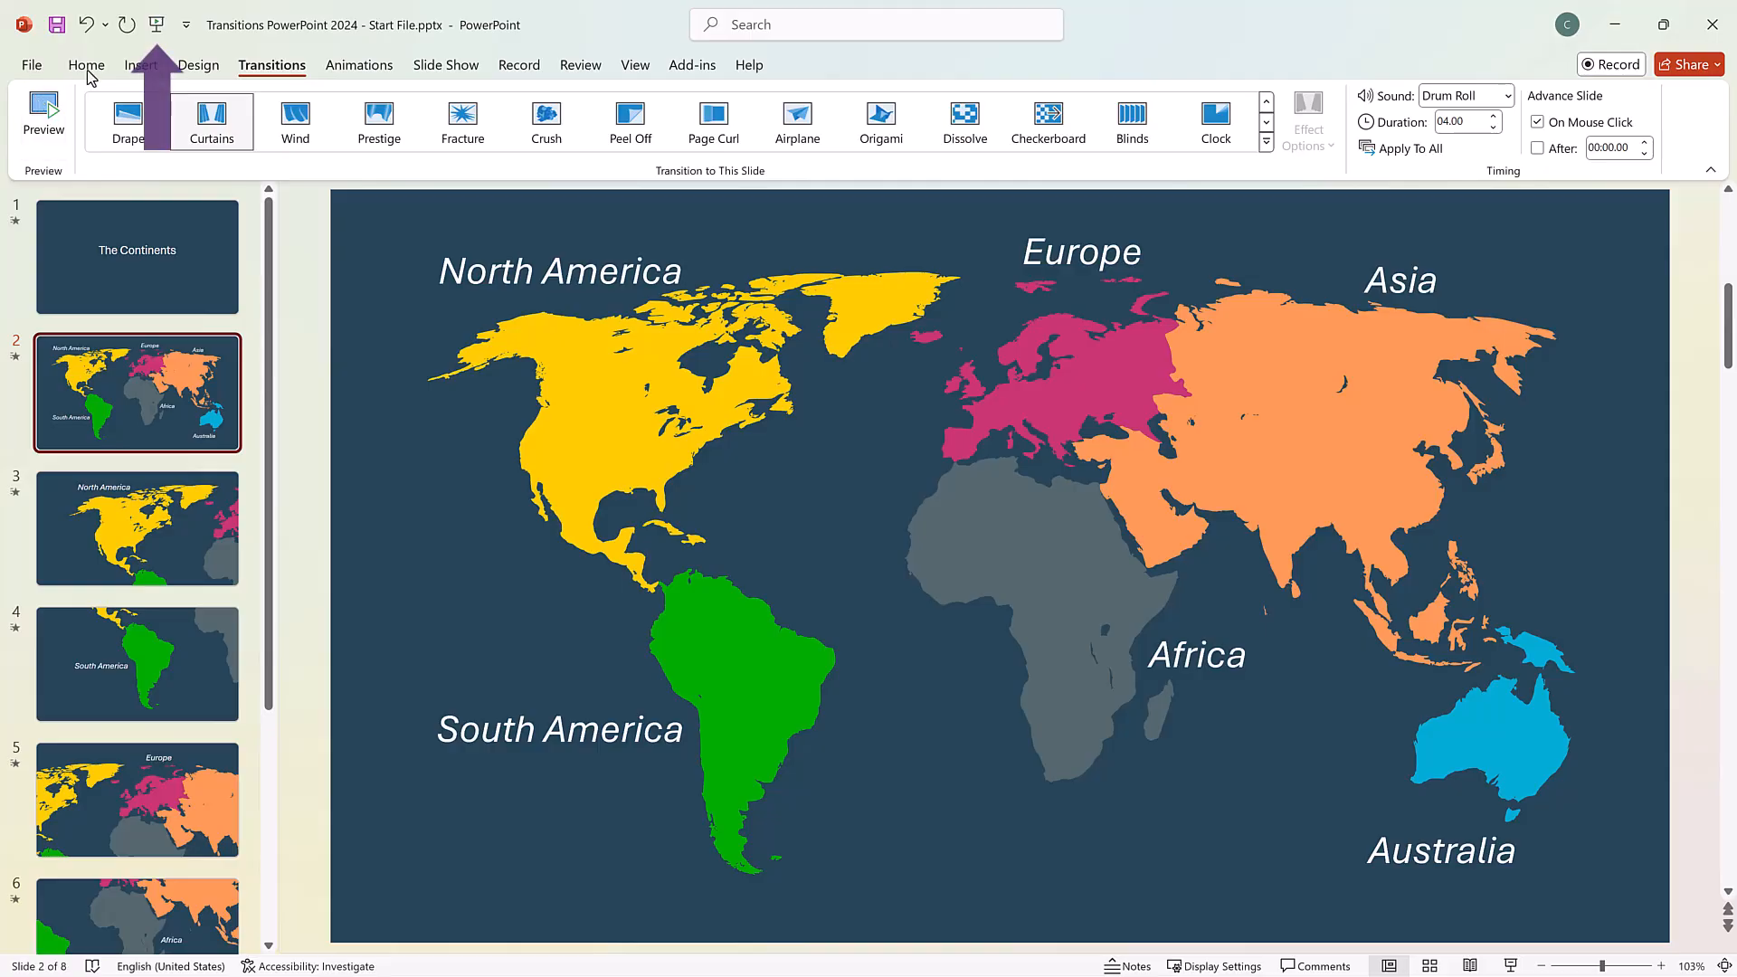
Play the slide show from the beginning and advance through the world map and continent slides to Europe.
click(159, 27)
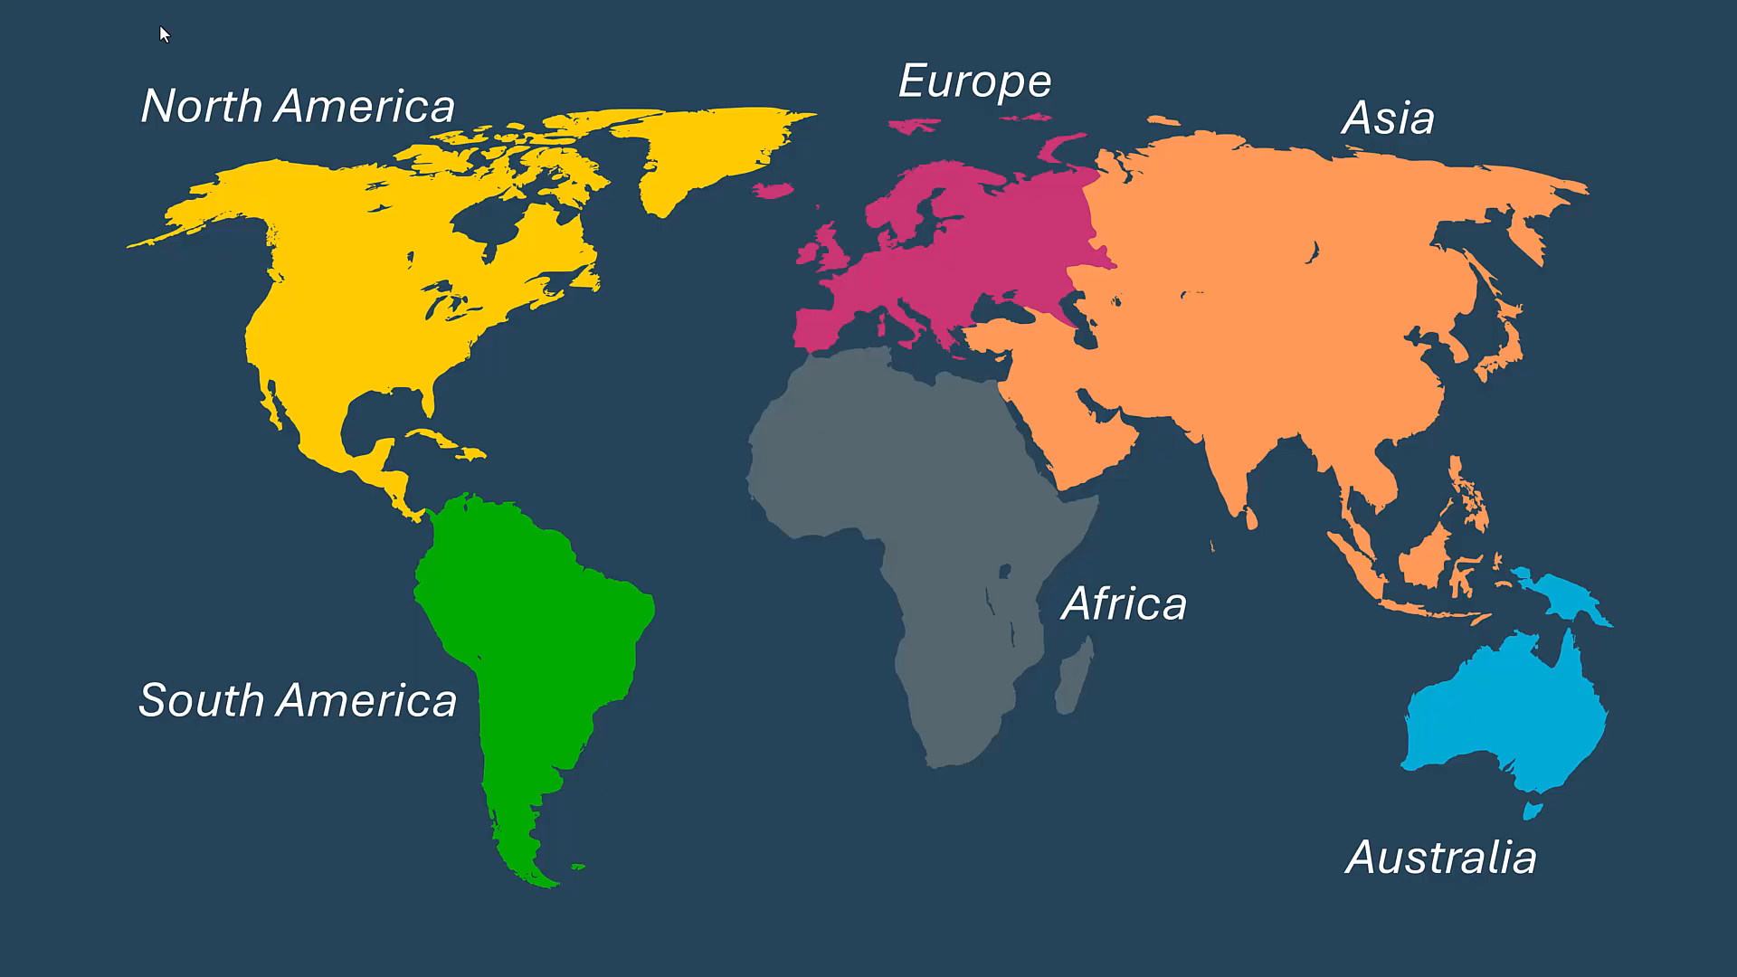
click(160, 26)
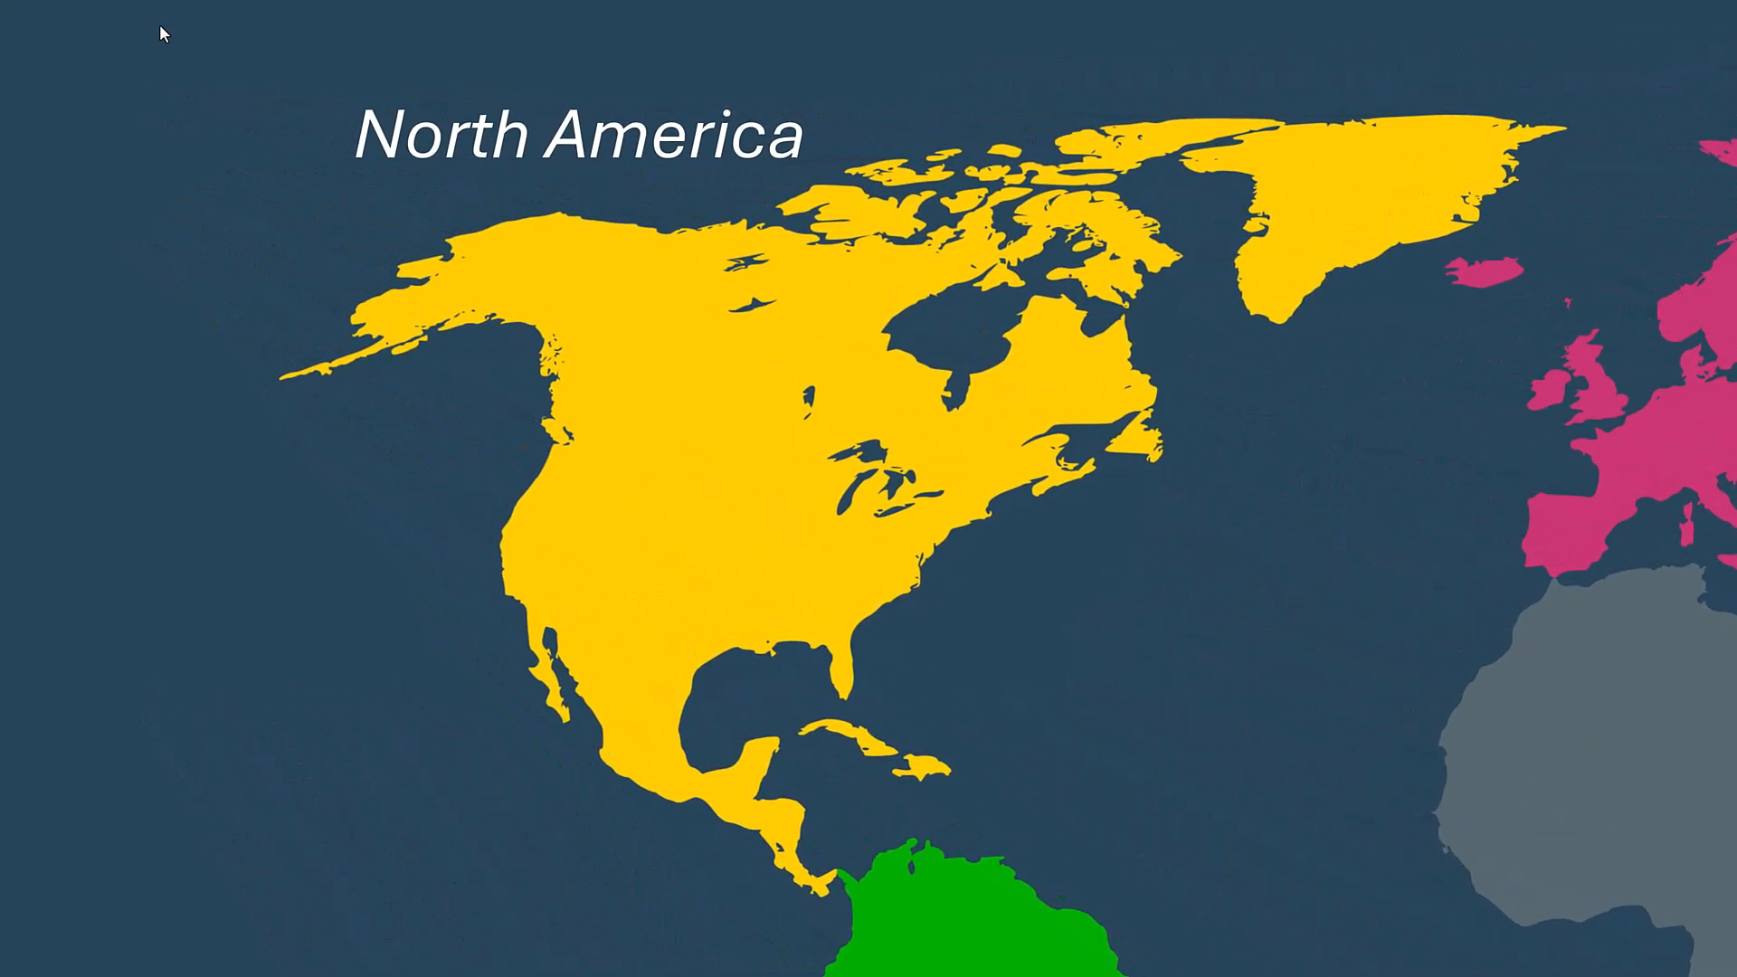
click(160, 27)
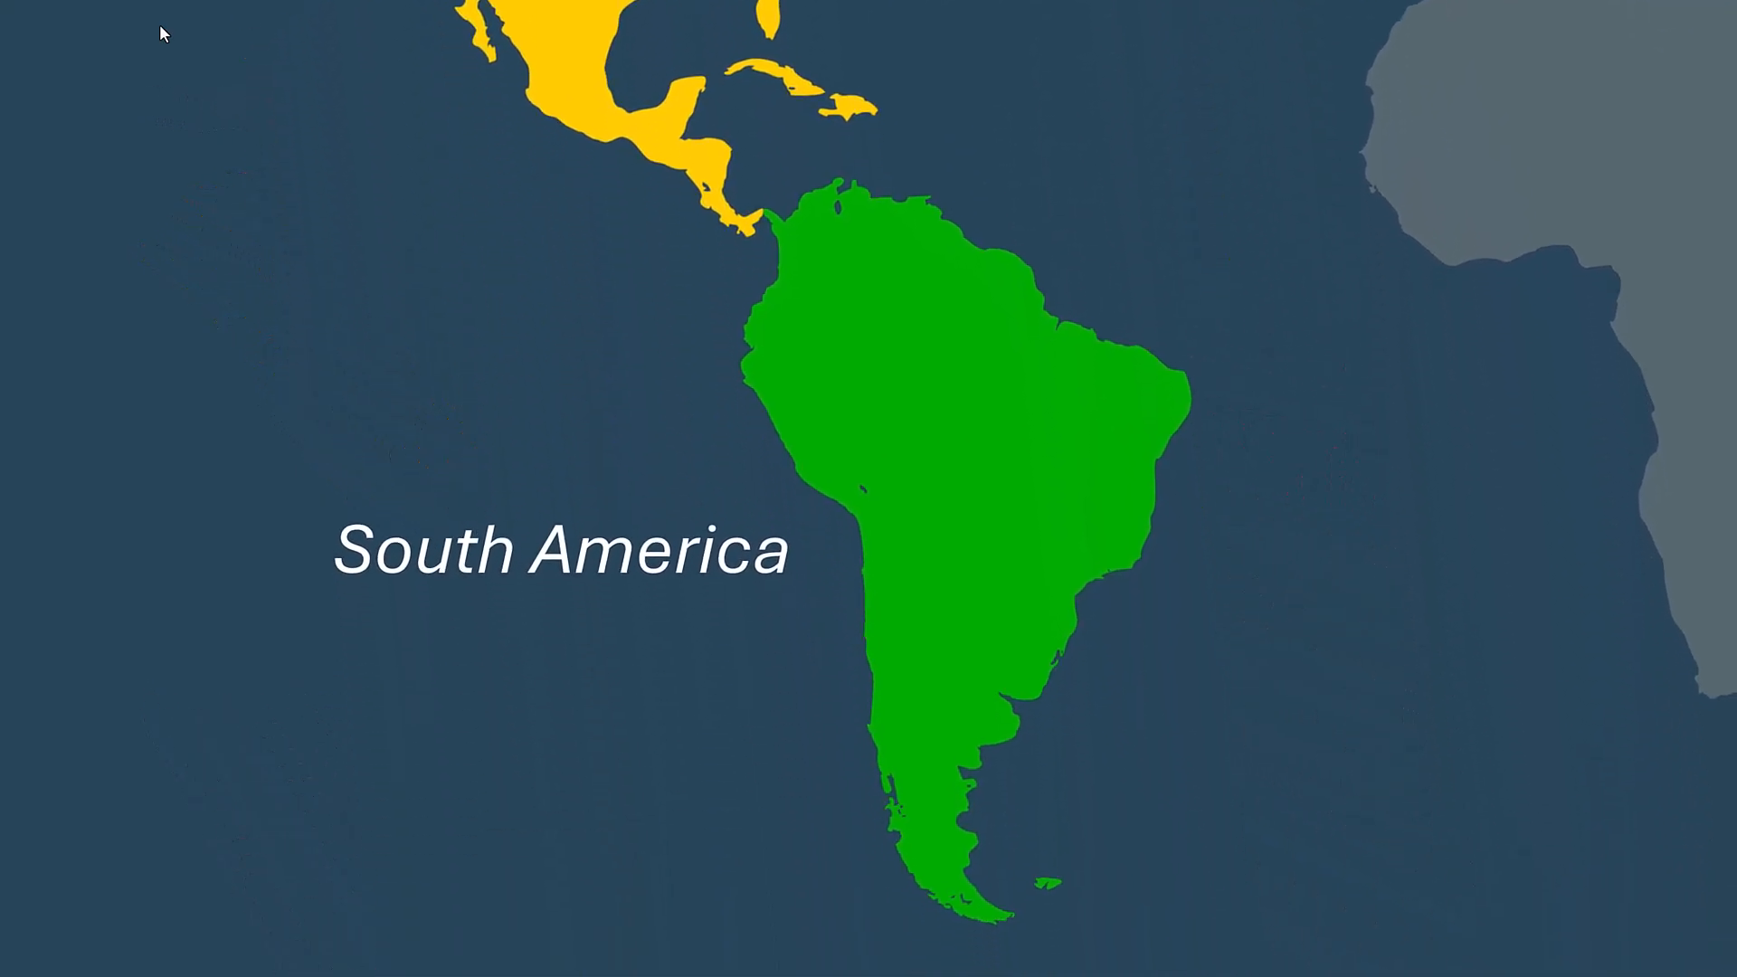
click(160, 26)
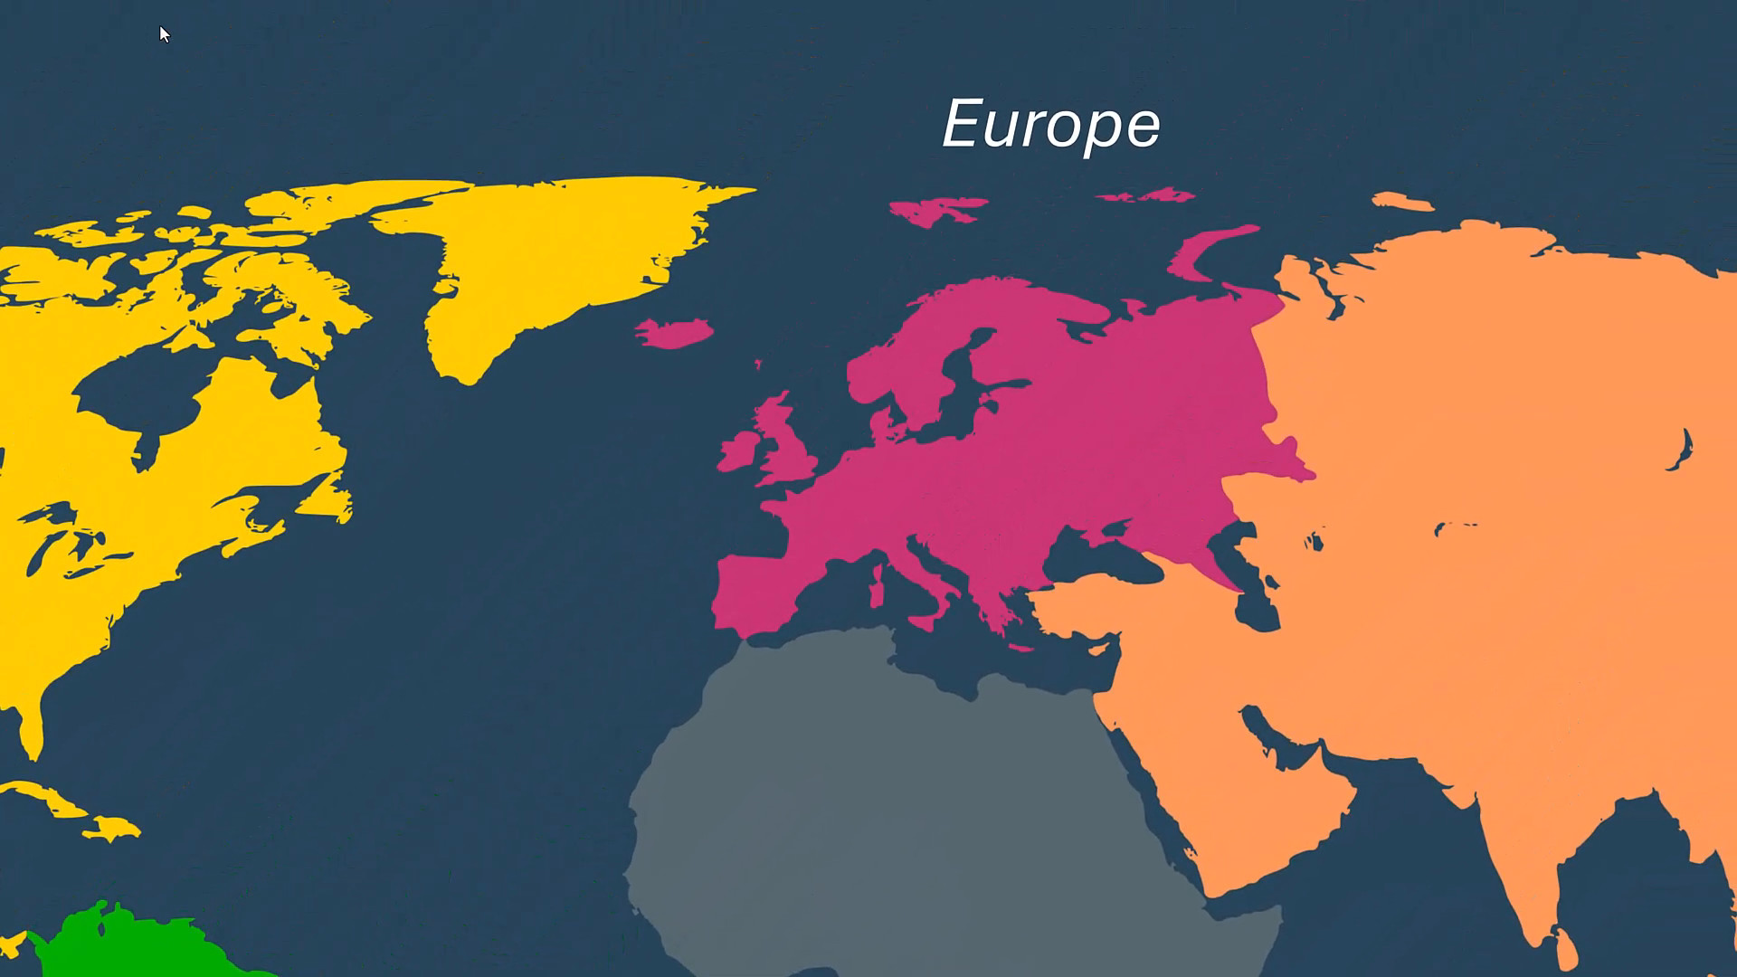
click(161, 27)
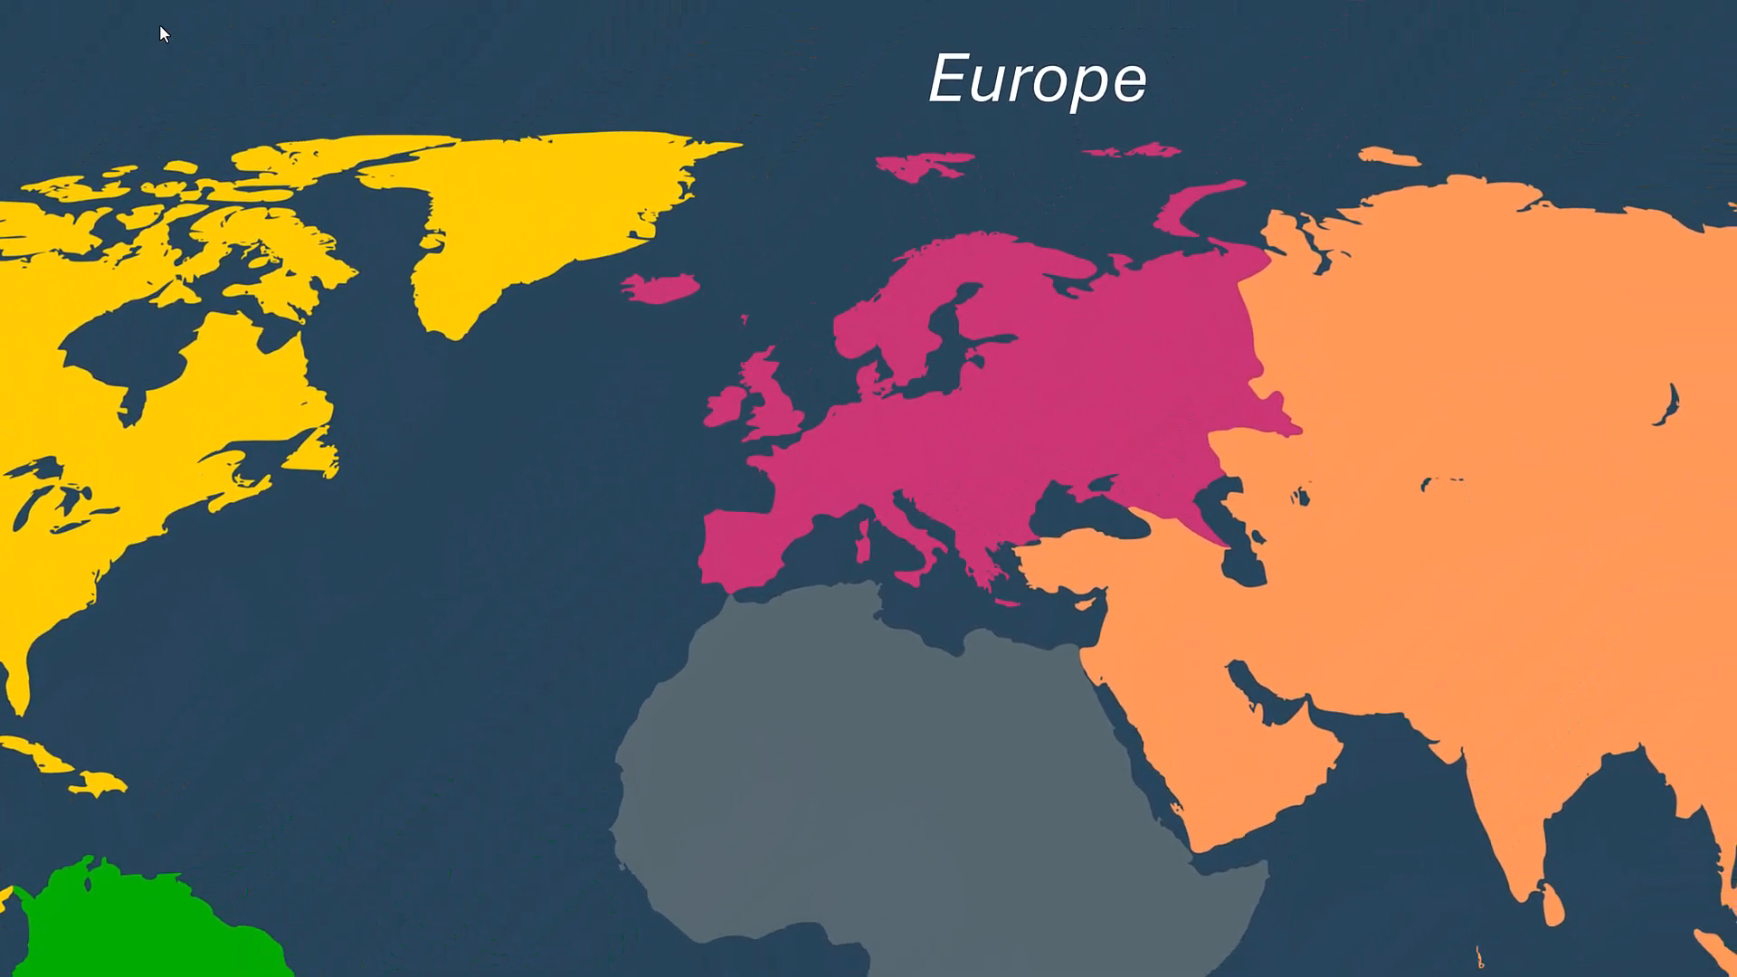